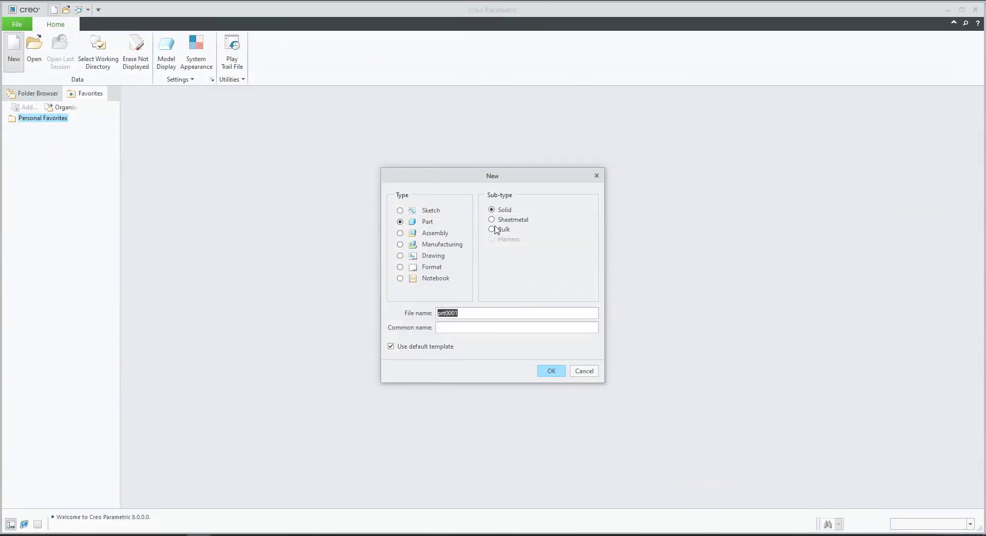
Step: Create a new sheetmetal part named "new" with the default template
left_click(492, 219)
type("new")
key("Return")
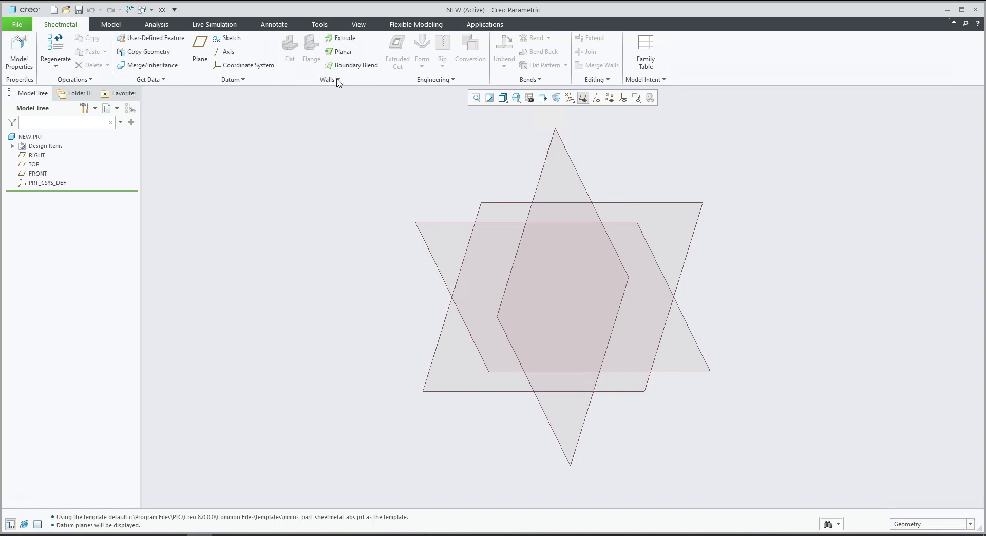
Step: Start an extruded wall on the FRONT plane and sketch an L-shaped line profile cornered at the origin, about 119 mm high and 109 mm wide
left_click(347, 39)
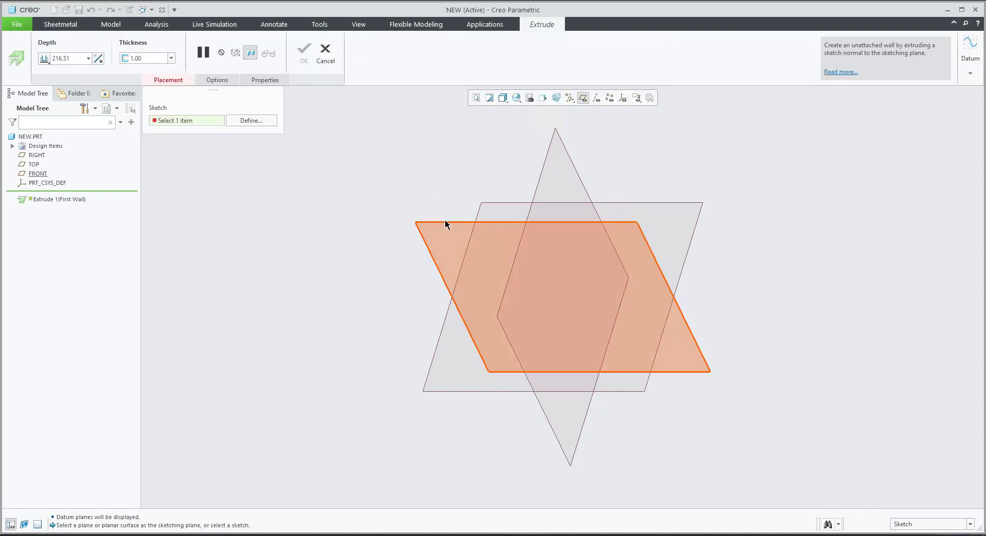
left_click(445, 220)
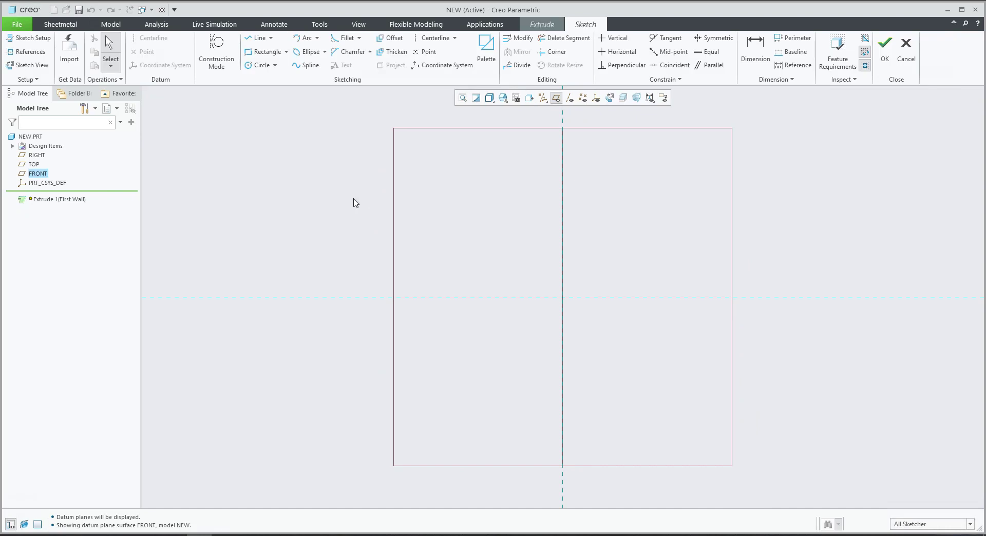
left_click(248, 42)
left_click(563, 219)
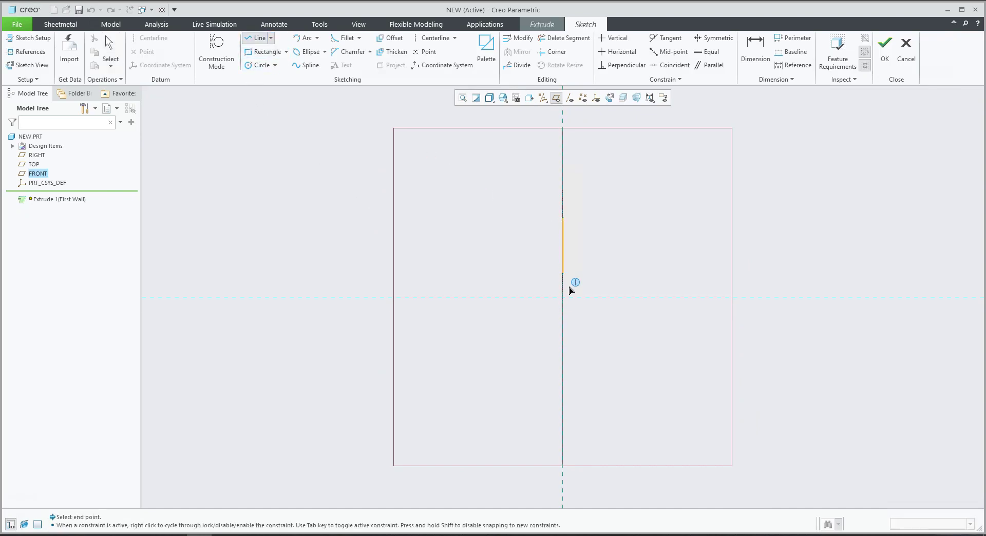
left_click(565, 297)
left_click(635, 297)
middle_click(629, 264)
middle_click(622, 272)
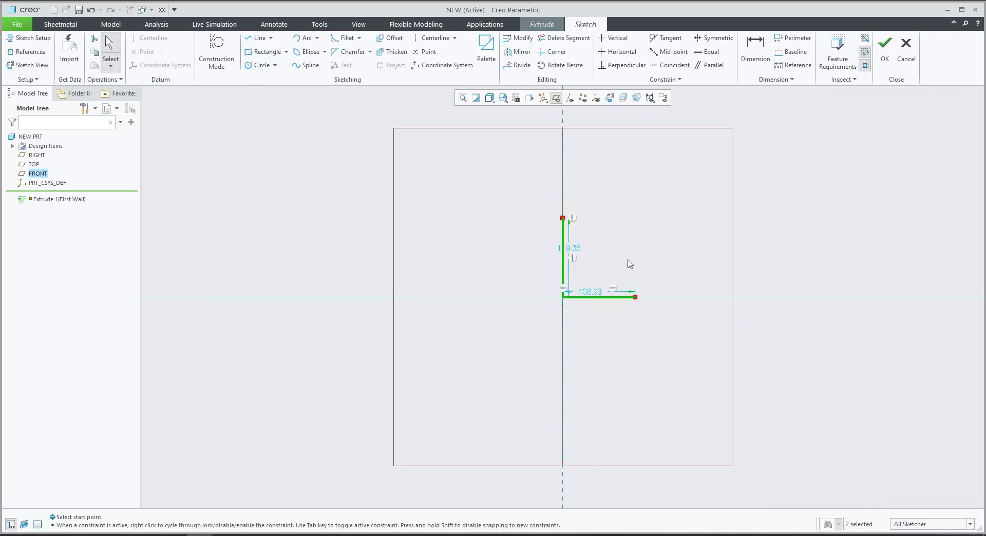
Step: Set both the horizontal and vertical legs of the L-profile to 100 mm and finish the sketch
double_click(596, 294)
type("100")
key("Return")
left_click_drag(572, 248, 531, 247)
double_click(535, 245)
type("100")
key("Return")
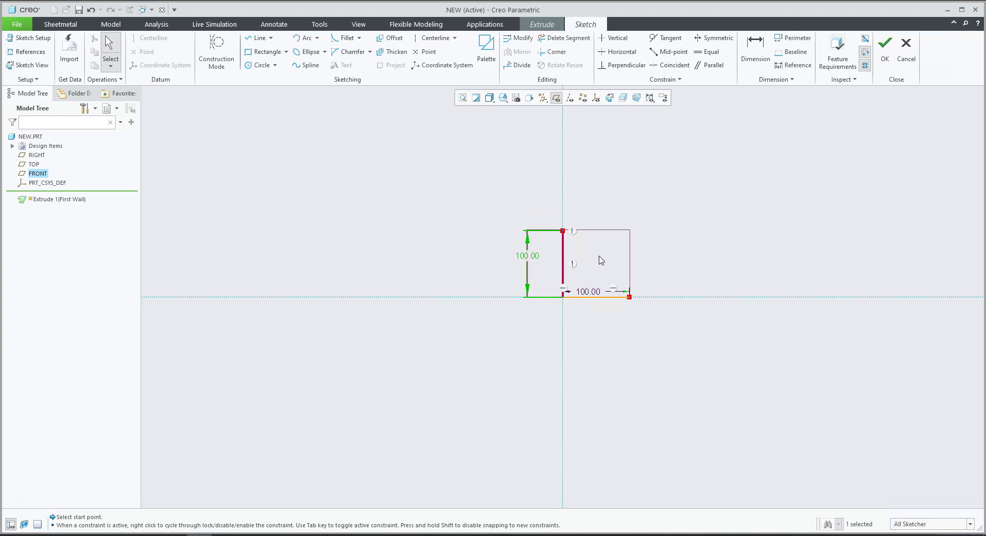
scroll(600, 260, "down", 3)
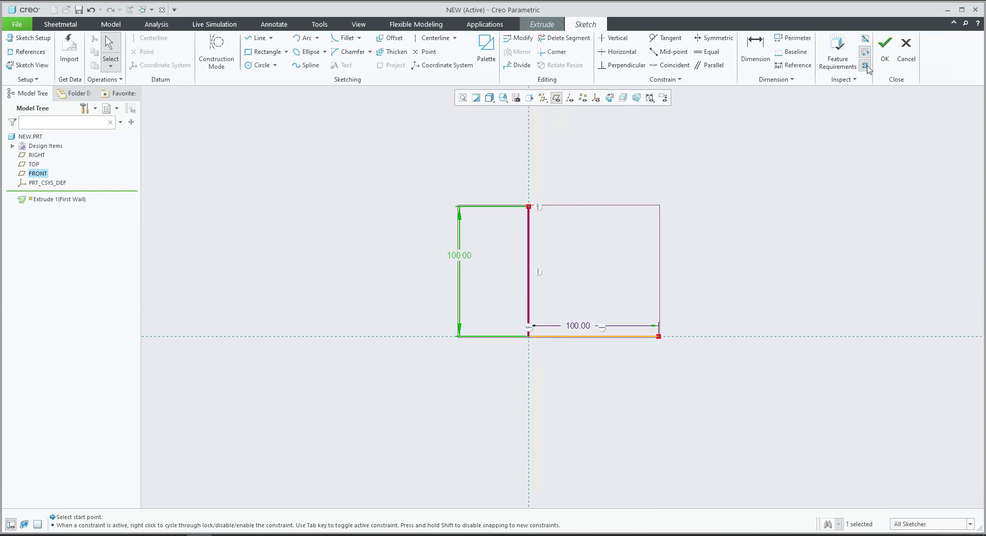
left_click(884, 50)
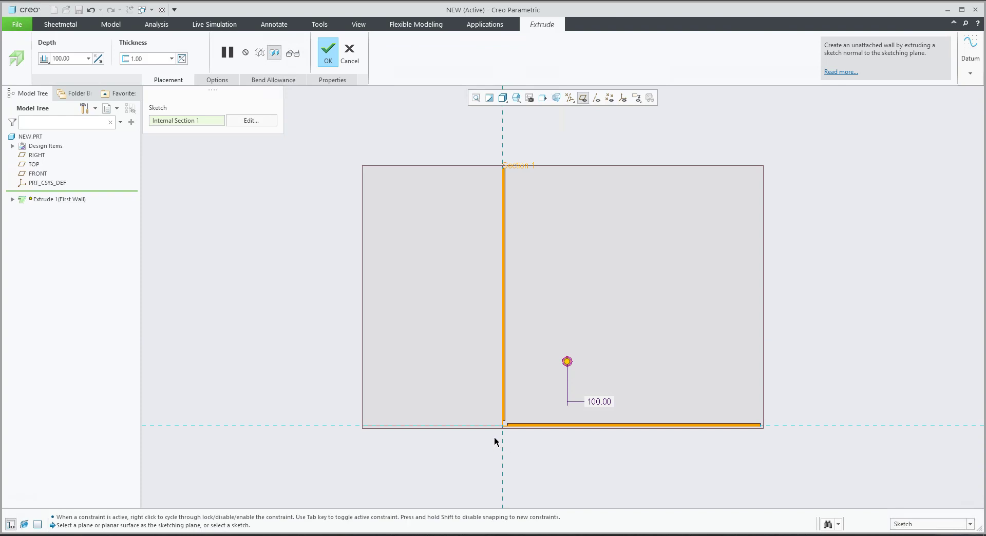
Step: Set the wall thickness to 3 mm, show the section dimensions and complete the 100 mm deep extruded wall
left_click(155, 59)
type("3")
key("Return")
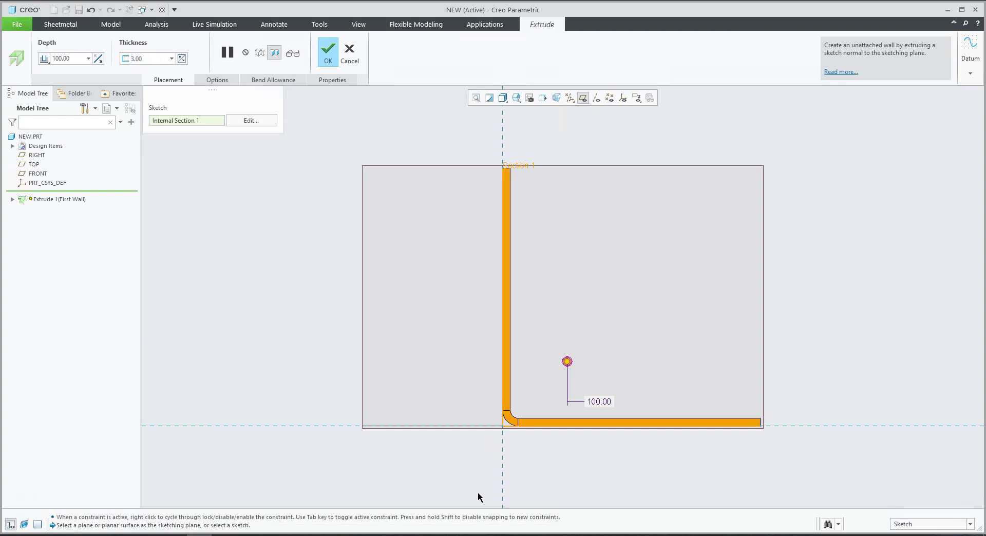
scroll(518, 437, "down", 2)
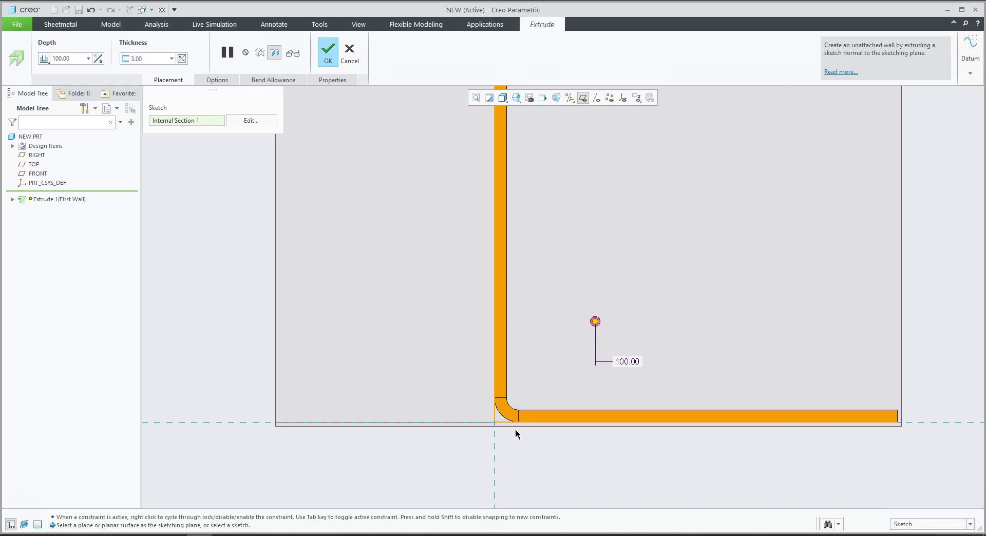
scroll(518, 435, "up", 1)
scroll(517, 434, "up", 1)
right_click(354, 315)
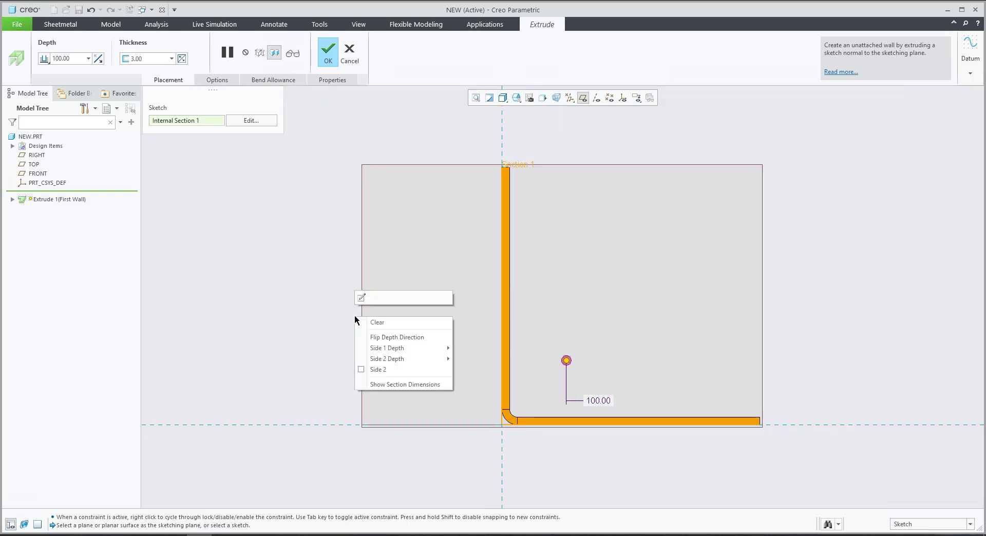
left_click(407, 385)
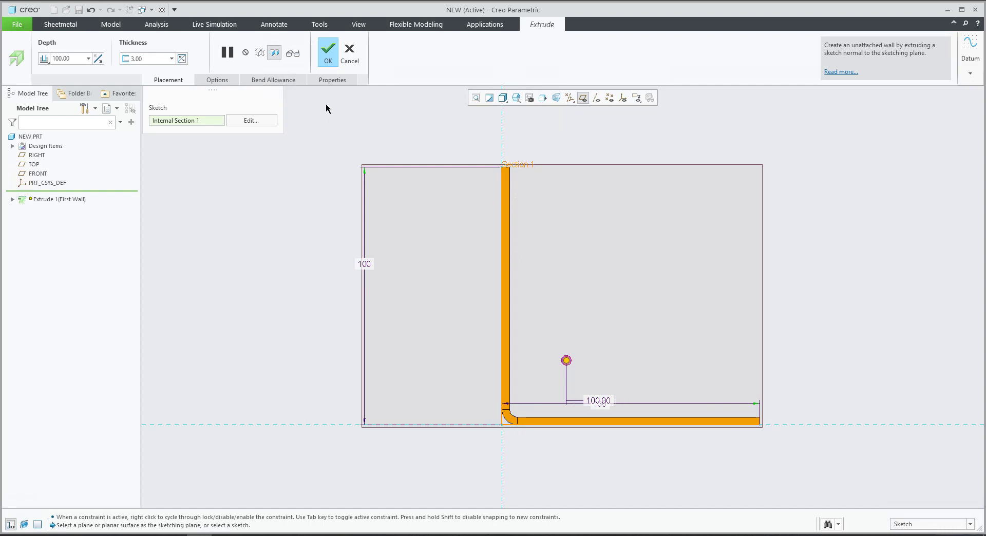
left_click(327, 51)
Step: Show the part in its default orientation without datum planes and unbend the L-shaped wall with automatic bend selection
key("ctrl+d")
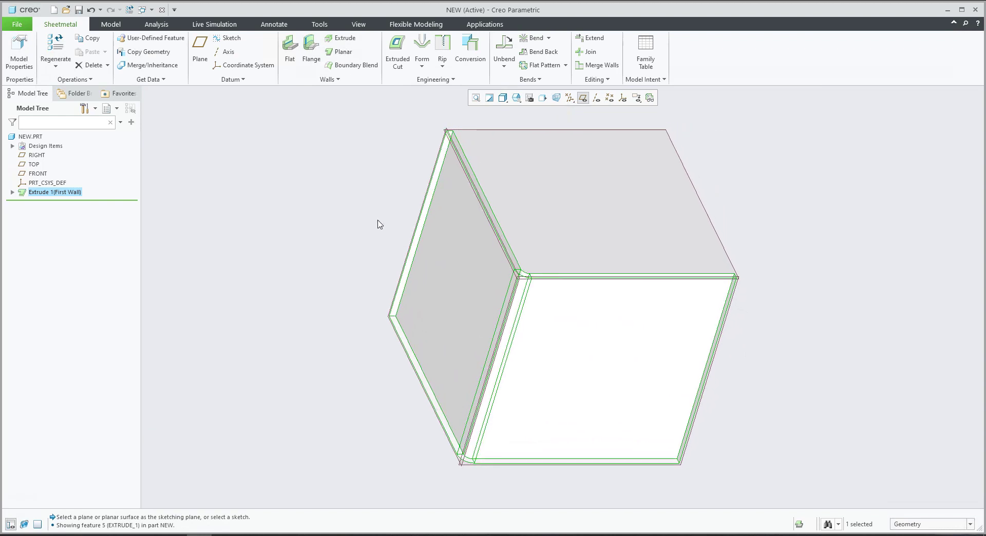
left_click(585, 102)
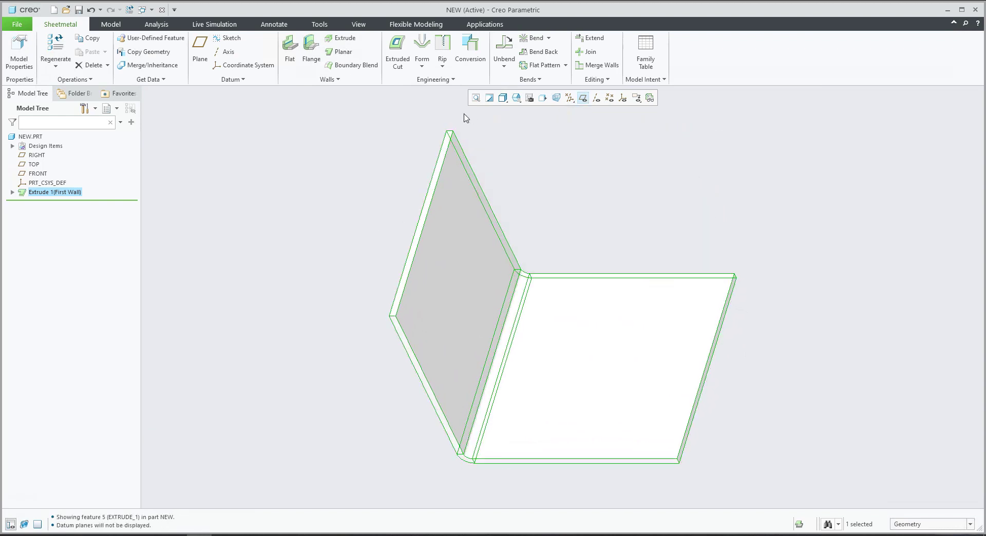
left_click(365, 154)
left_click(504, 49)
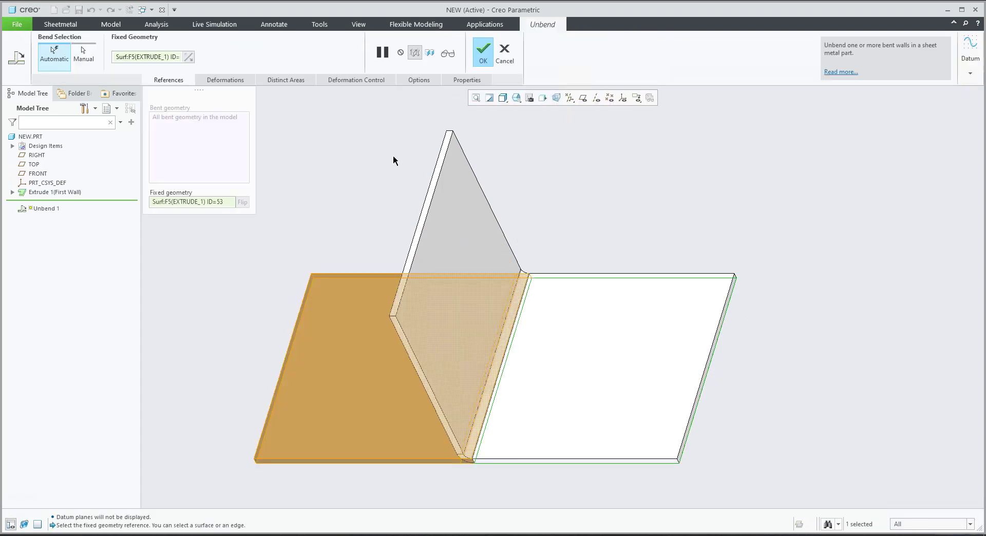
left_click(483, 54)
left_click(317, 297)
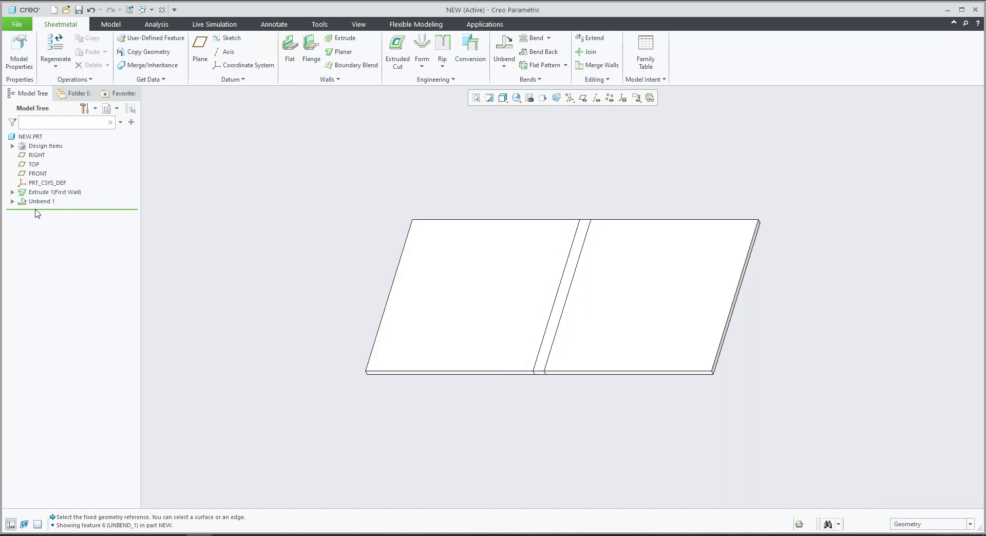
Step: Show the first wall's dimensions, inspect the full value of the bend's developed length, and regenerate the model
left_click(43, 193)
left_click(49, 135)
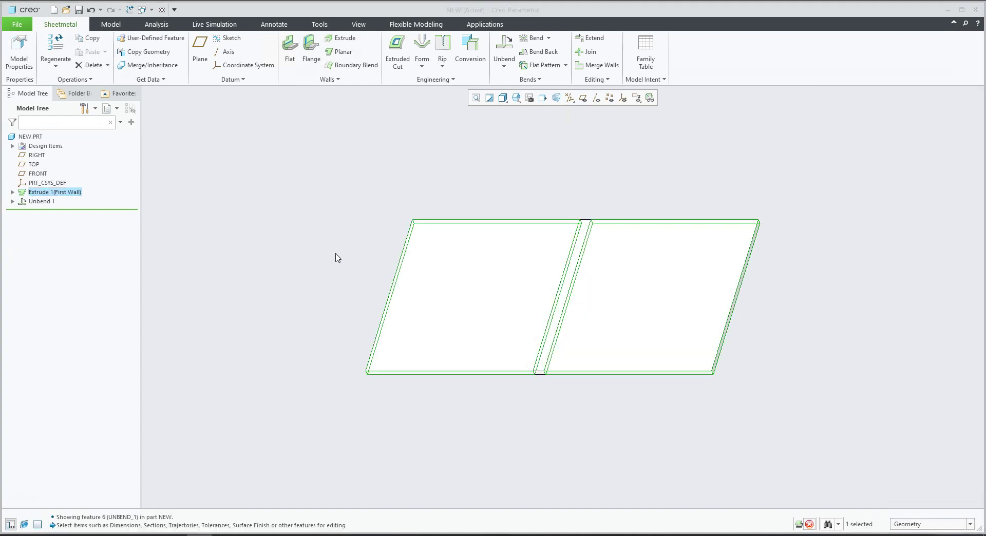
scroll(529, 324, "up", 3)
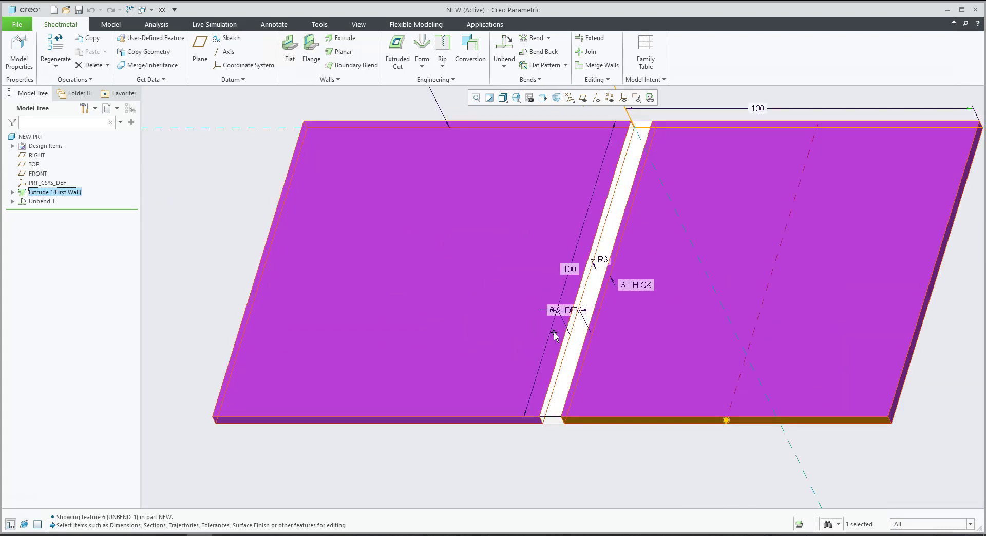
double_click(561, 312)
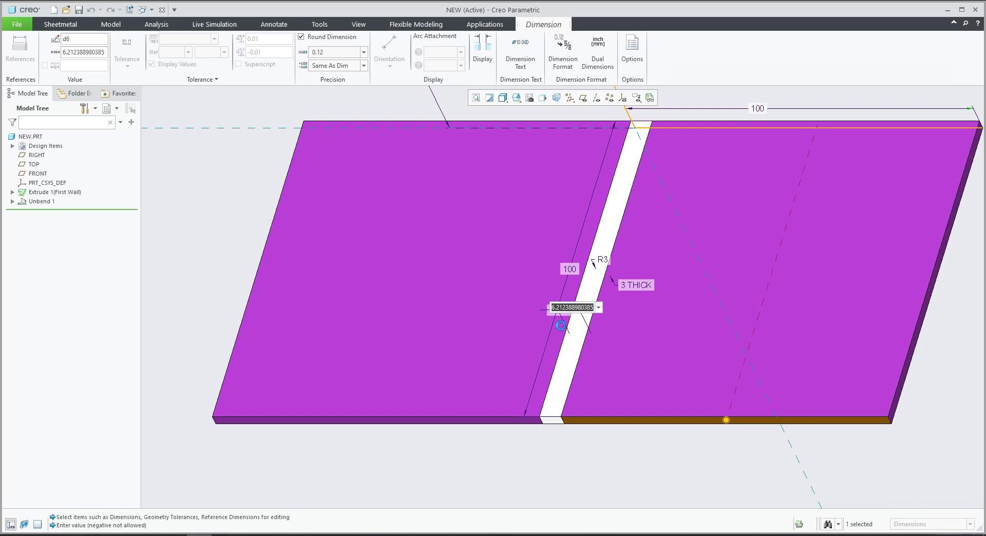
left_click(495, 461)
scroll(515, 379, "down", 3)
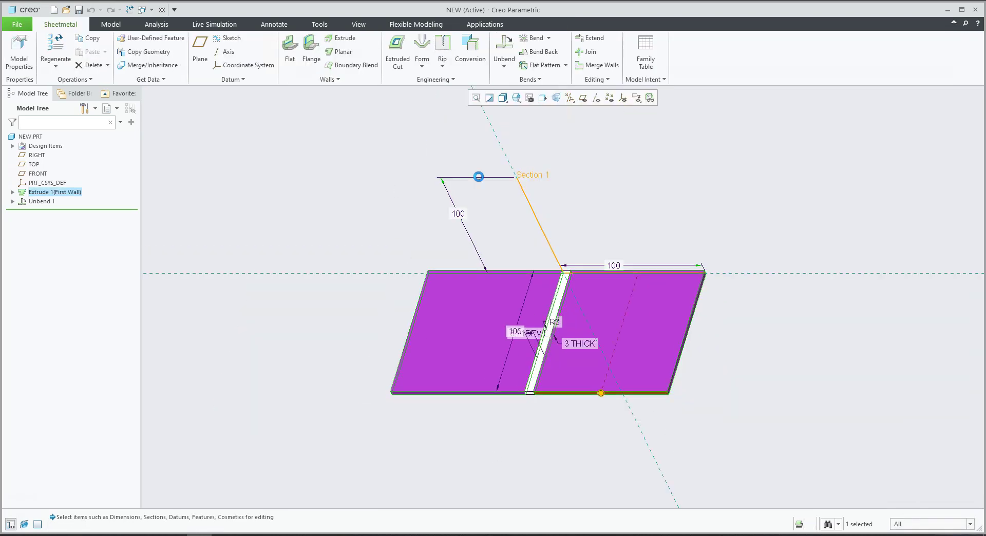
key("ctrl+g")
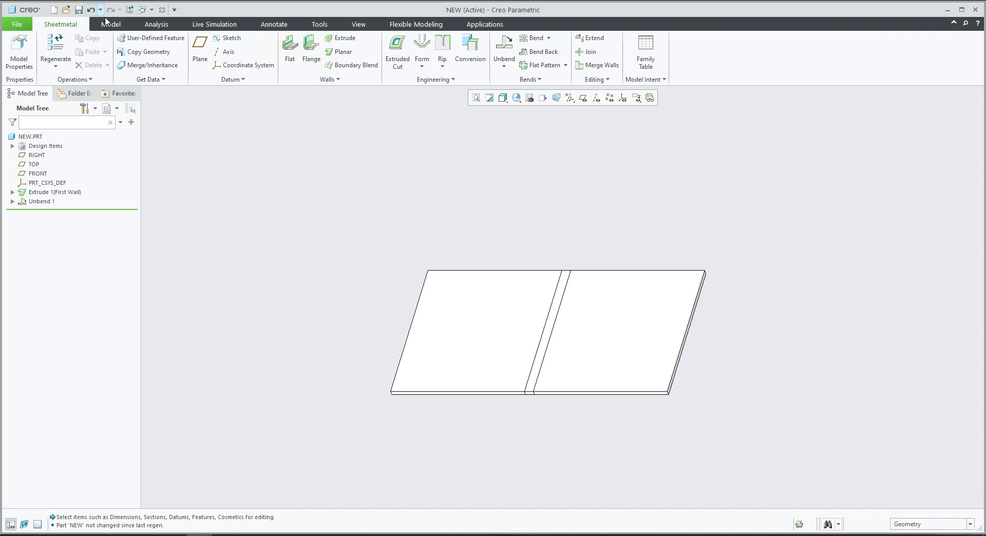
Step: Measure the front edge lengths of both flat wall sections and of the unbent strip between them
left_click(150, 26)
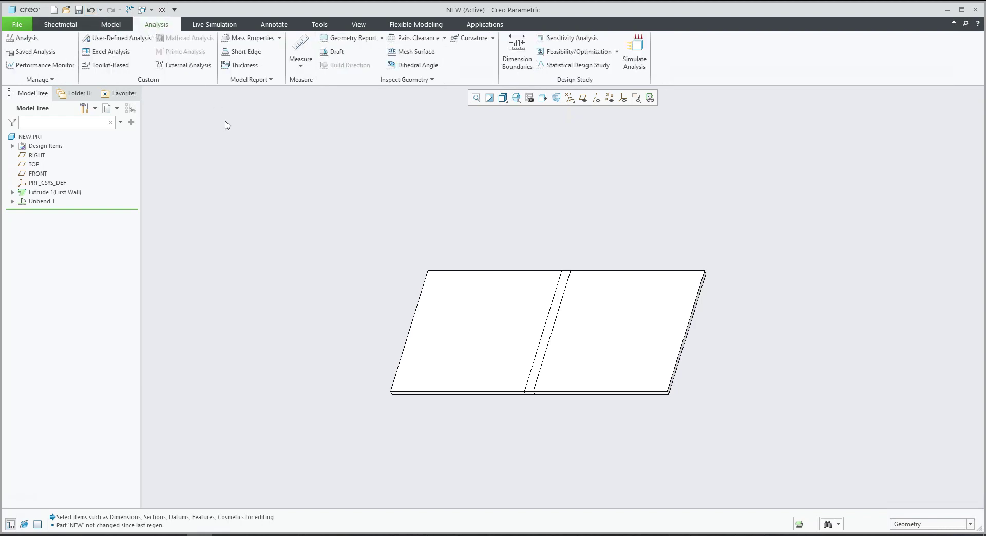
left_click(297, 65)
left_click(315, 94)
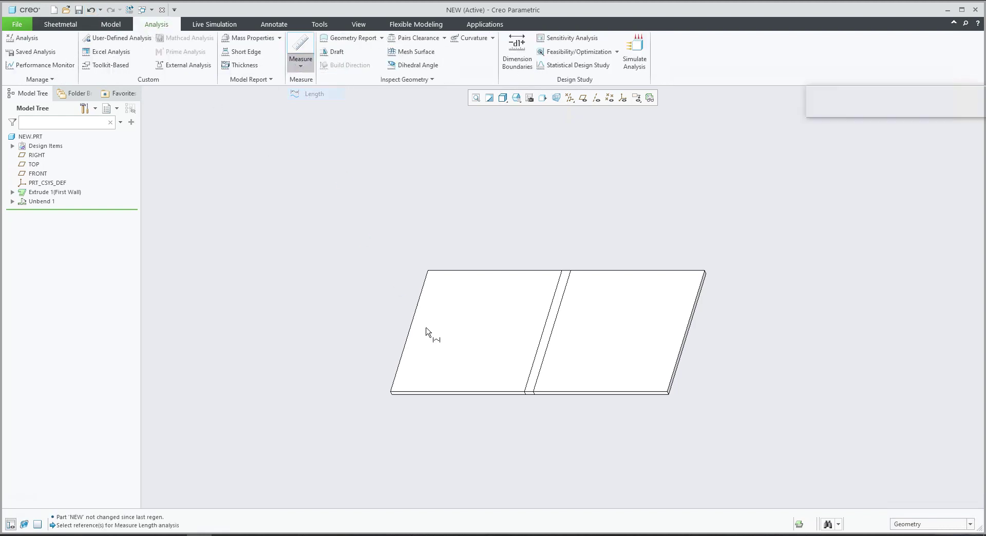
scroll(505, 419, "up", 3)
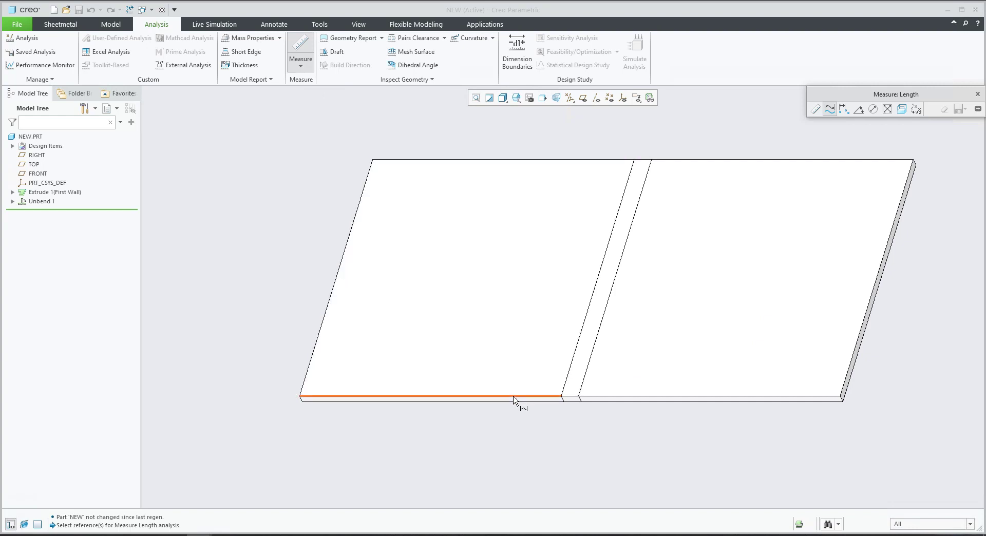
left_click(514, 398)
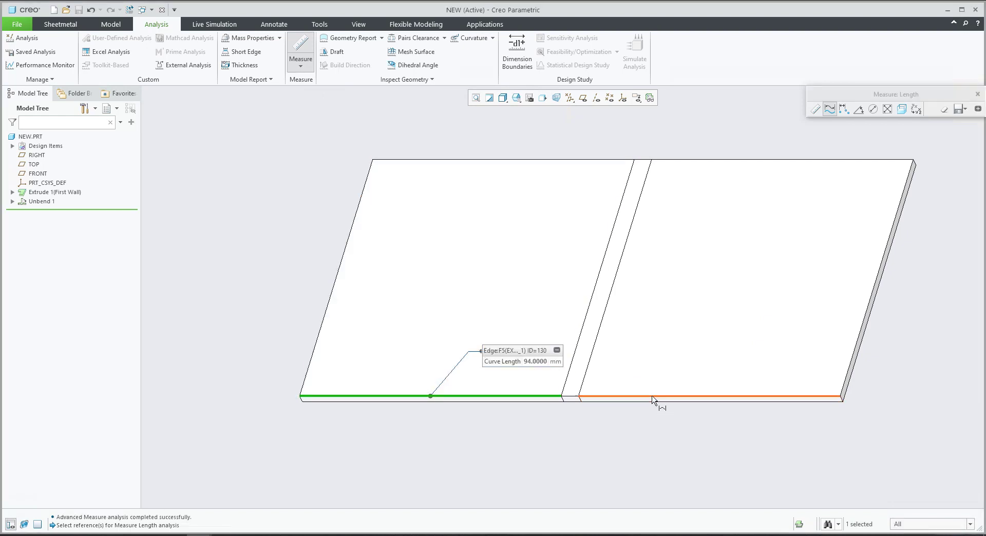
left_click(654, 402)
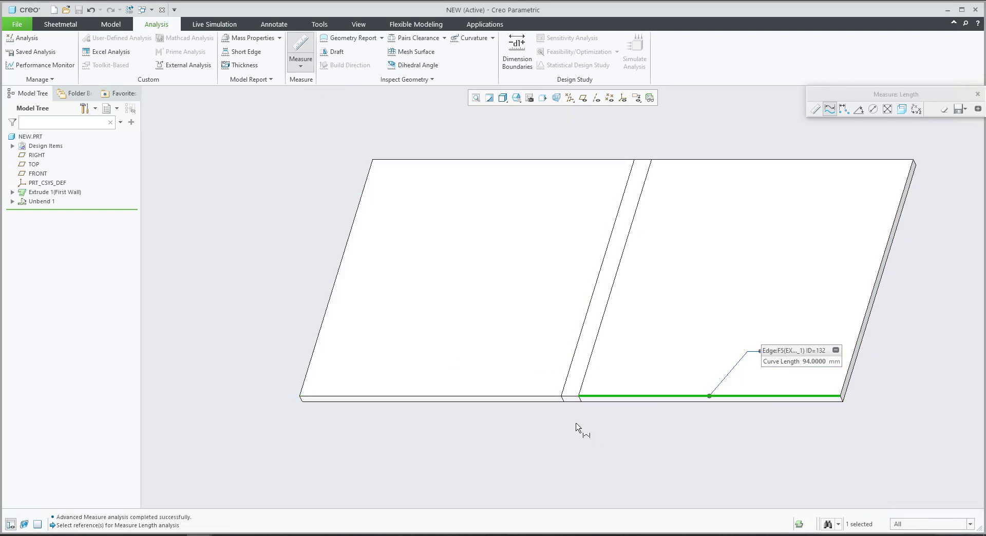
scroll(577, 426, "up", 2)
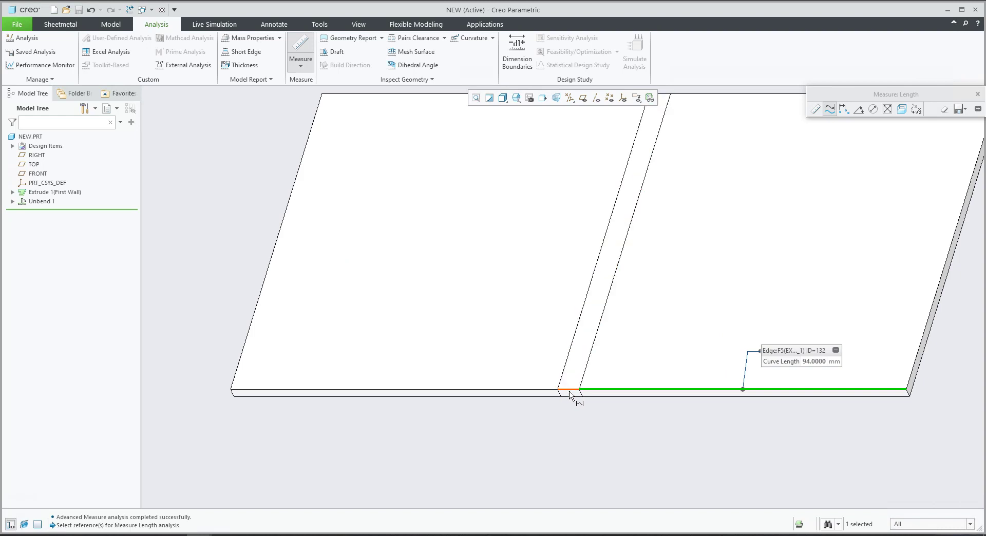
left_click(569, 390)
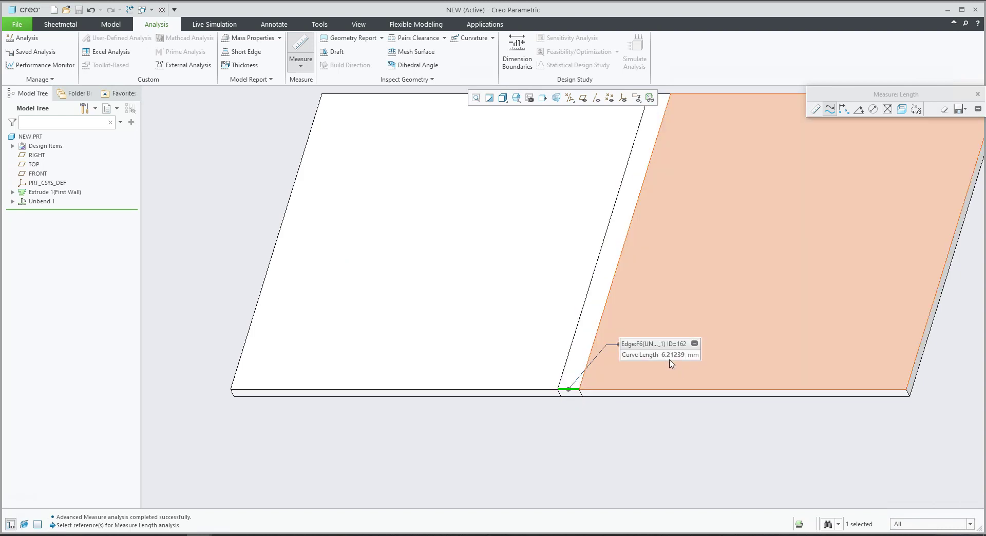
scroll(502, 417, "down", 3)
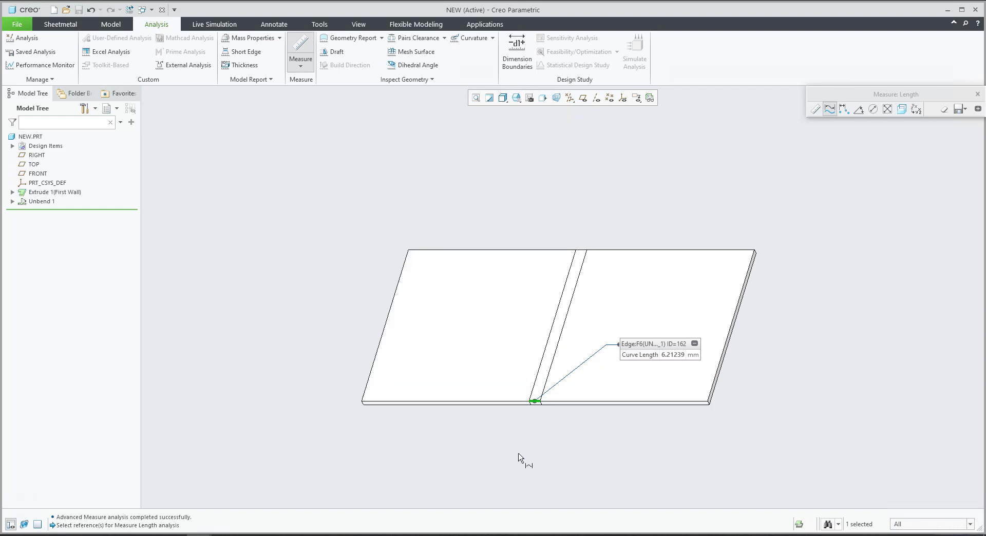
Step: Measure the overall distance between the two opposite ends of the flattened sheet
left_click(844, 109)
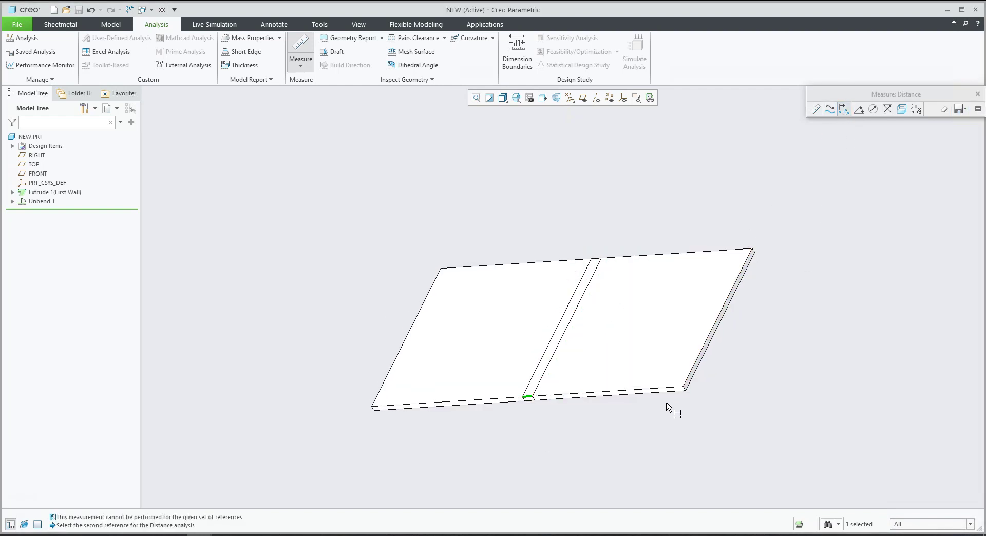
scroll(715, 370, "down", 5)
left_click(717, 358)
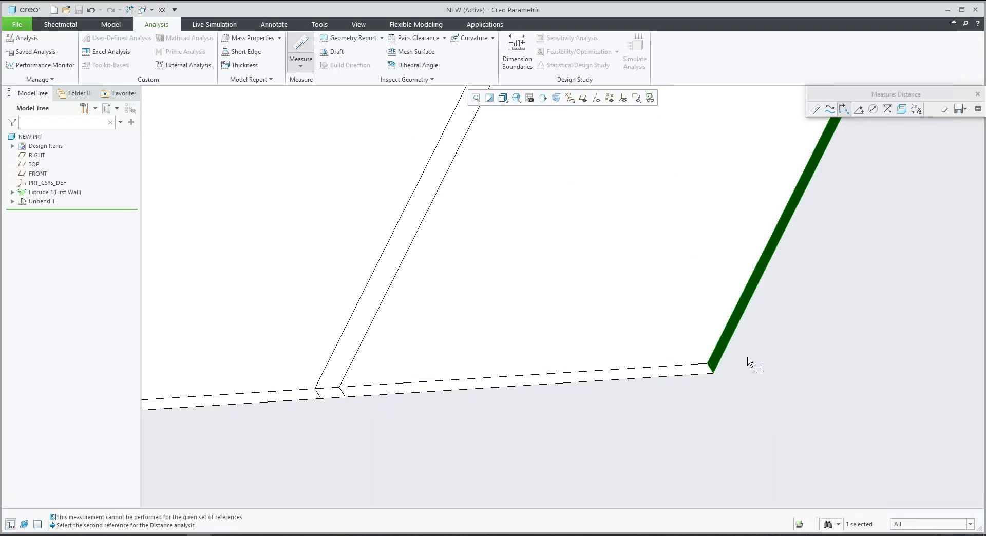
scroll(747, 365, "up", 5)
left_click(499, 353)
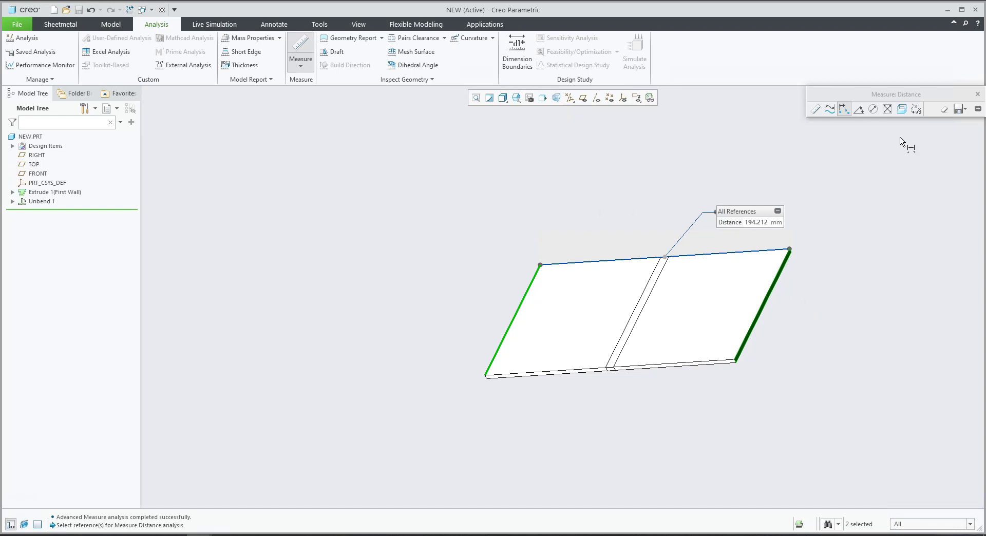
left_click(977, 94)
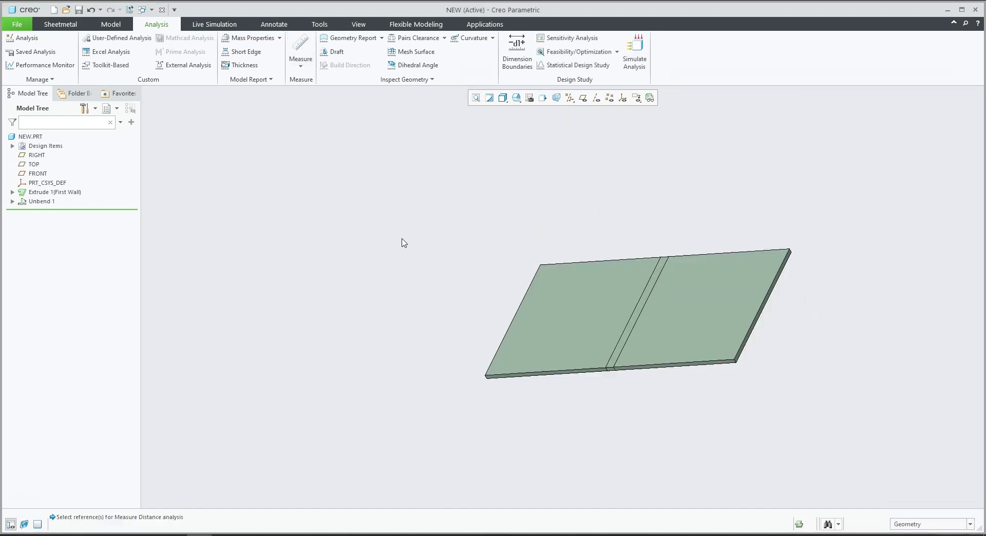
Step: Create a new empty drawing of new.prt that uses the model's file name, in landscape orientation with standard size A3
key("ctrl+n")
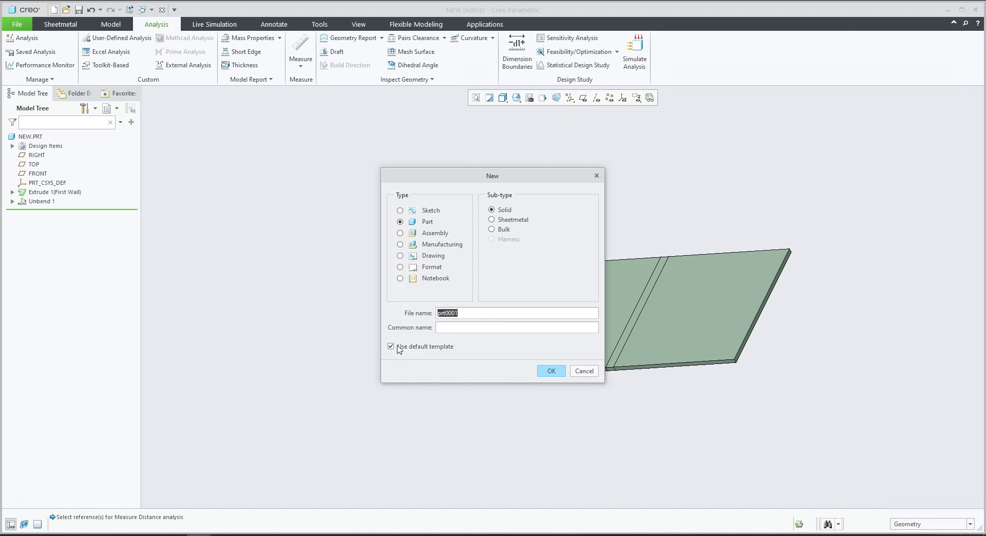
left_click(405, 255)
left_click(391, 362)
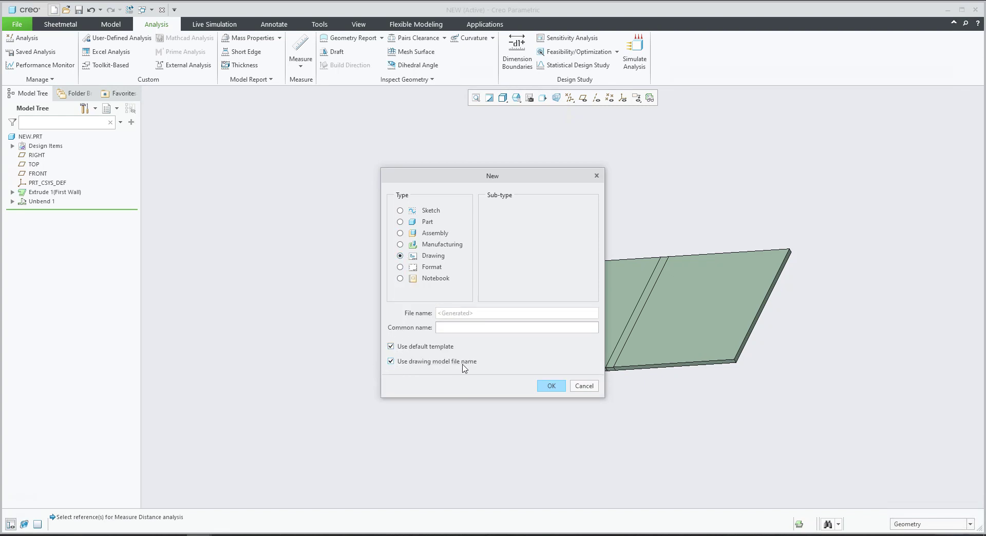
left_click(553, 389)
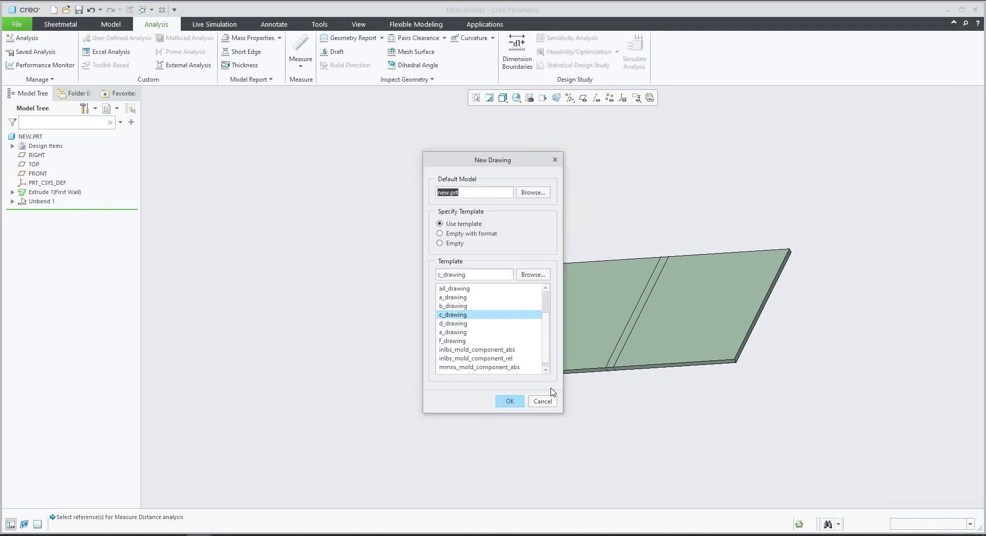
left_click(439, 243)
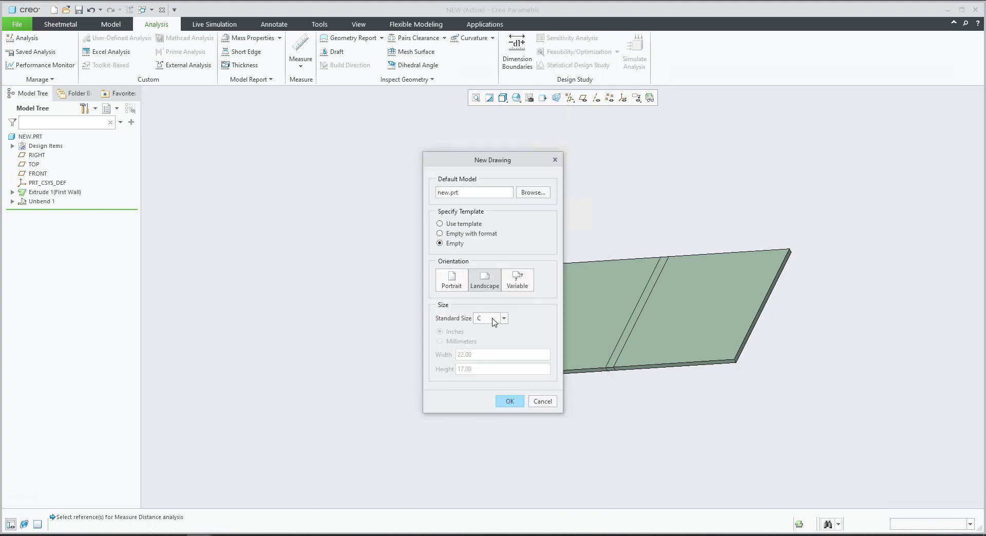
left_click(494, 319)
left_click(491, 356)
left_click(508, 401)
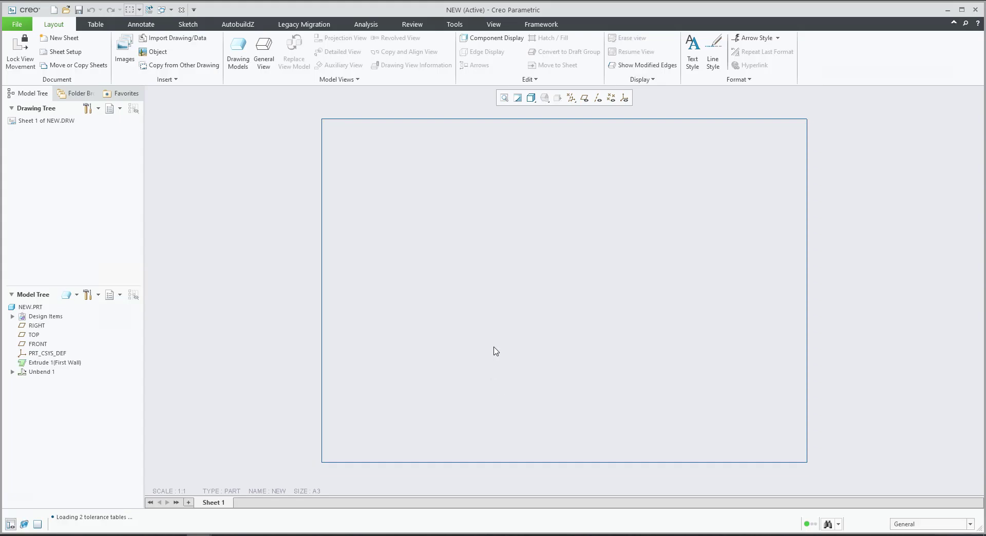
Step: Place a general view of the unbent part near the middle of the sheet and orient it to the TOP model view
left_click(263, 54)
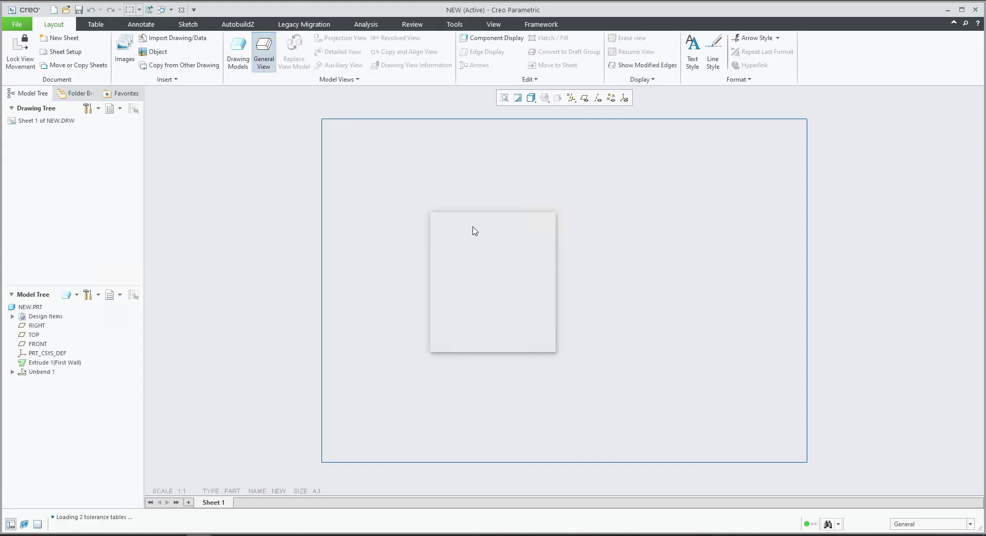
left_click(497, 341)
left_click(544, 290)
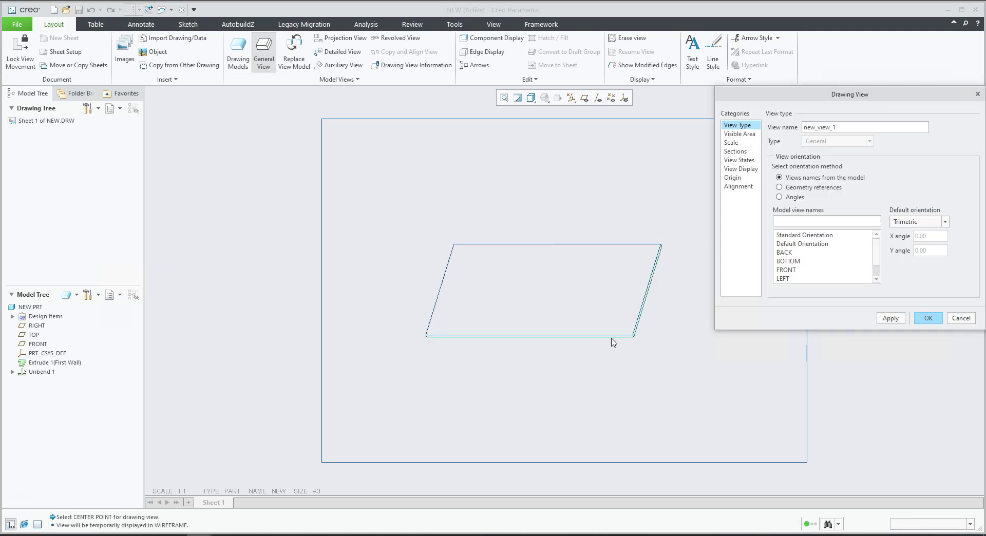
left_click(787, 271)
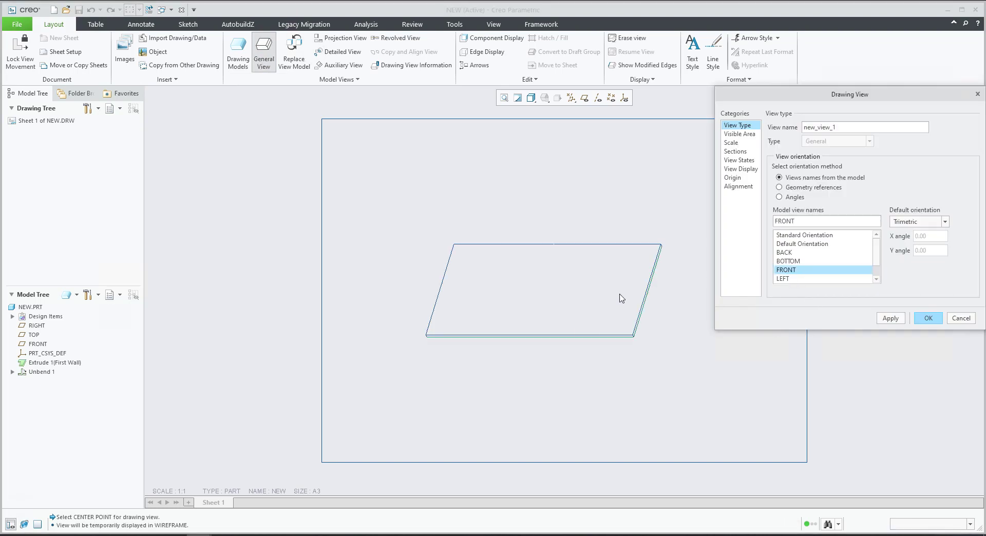
scroll(787, 274, "down", 1)
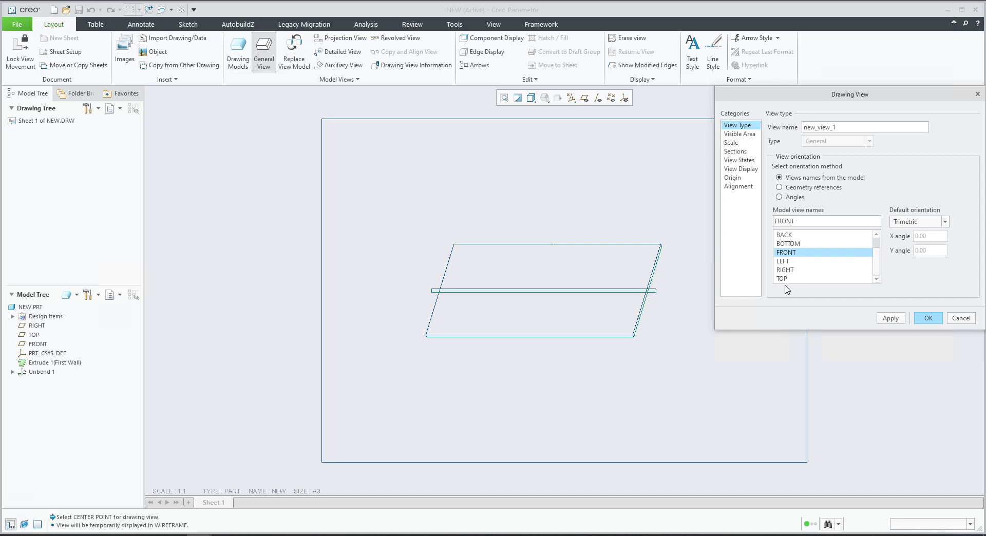
left_click(787, 278)
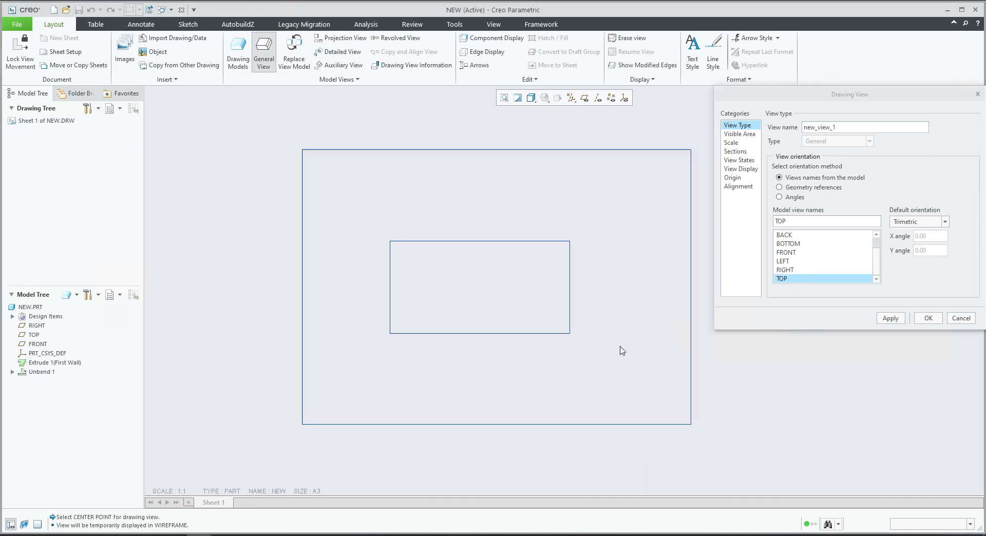
Step: Set the view's display style to Hidden and its tangent edges to Dimmed, and finish the view definition
left_click(740, 169)
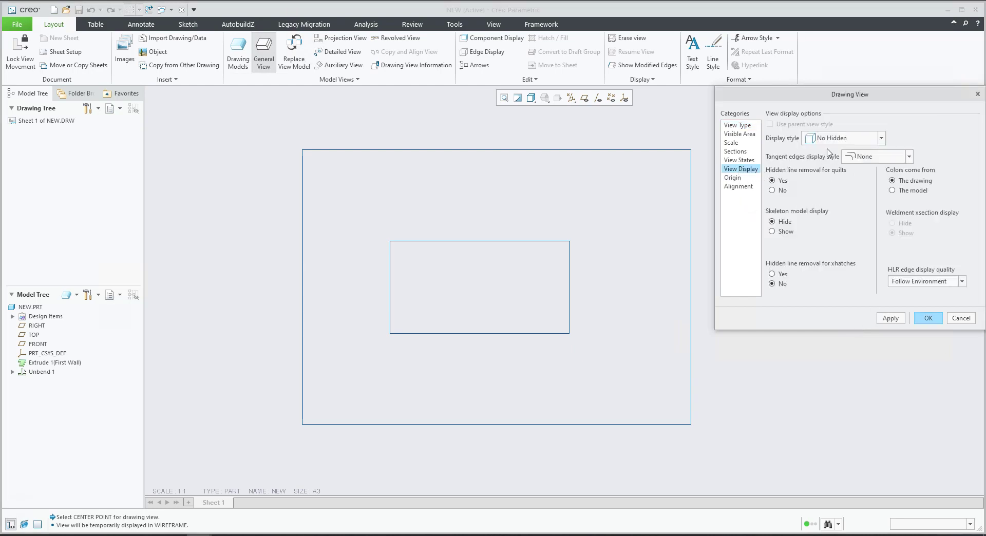
left_click(848, 139)
left_click(832, 174)
left_click(890, 319)
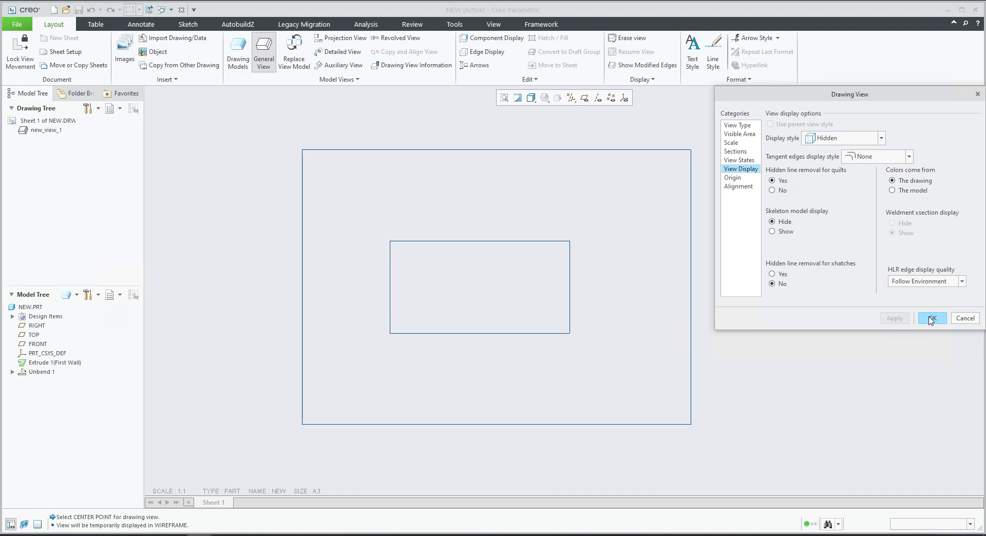
left_click(890, 157)
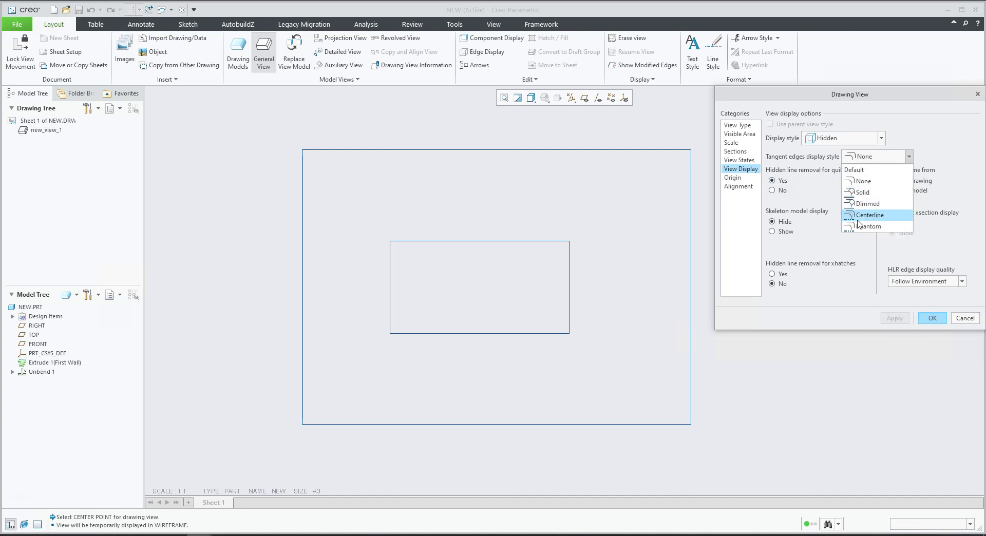
left_click(868, 203)
left_click(933, 319)
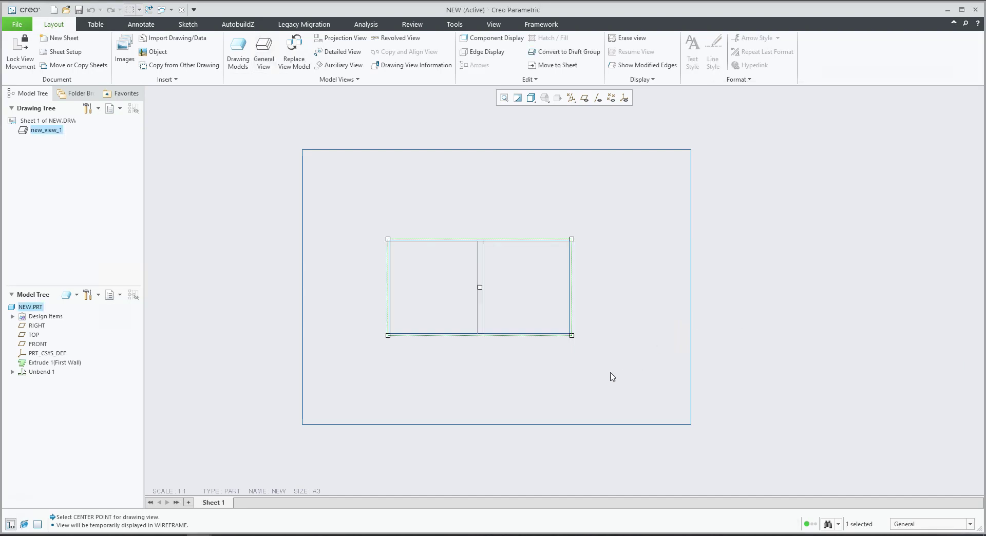
scroll(513, 347, "up", 3)
left_click(341, 339)
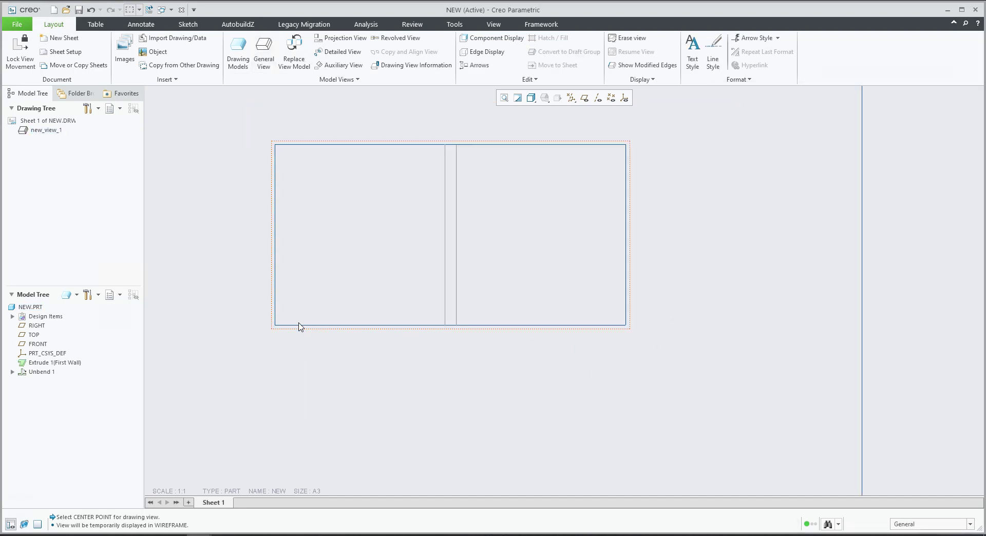
Step: Dimension the upper edges of both flat wall sections, placing the two dimensions above the view
scroll(498, 378, "down", 2)
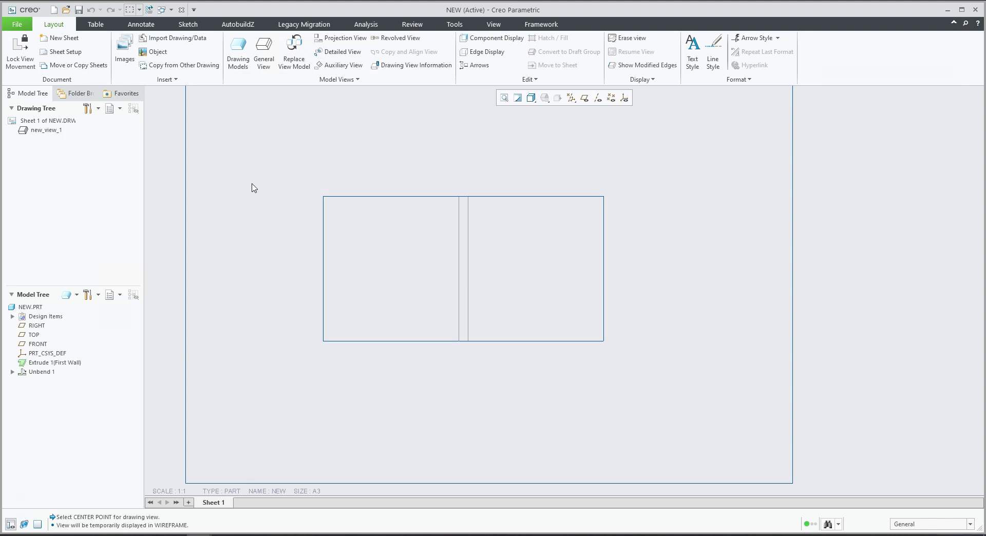
left_click(141, 24)
left_click(235, 52)
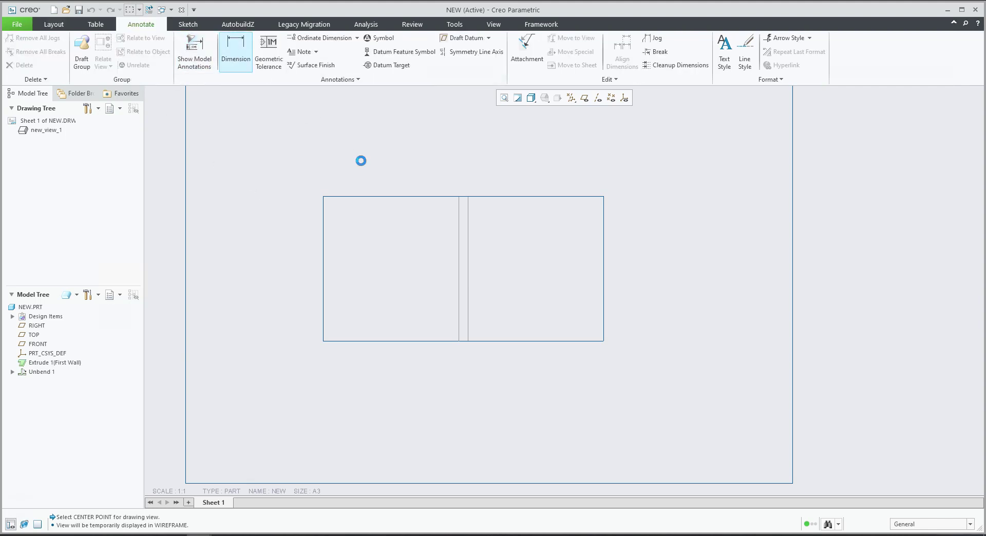
middle_click(389, 185)
left_click(236, 52)
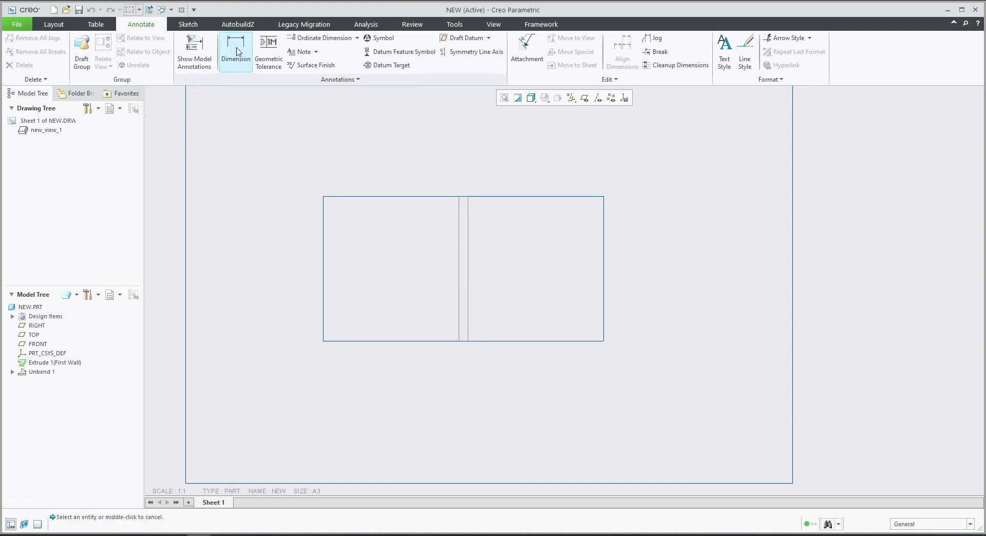
left_click(394, 200)
middle_click(392, 180)
left_click(529, 197)
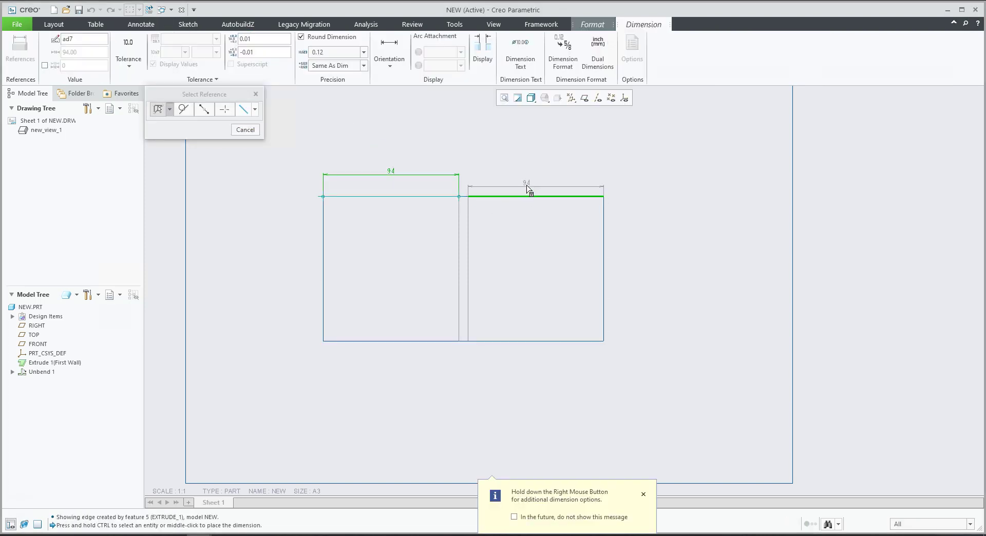
middle_click(528, 179)
Step: Dimension the width of the bend strip and the overall length of the flattened sheet below the view, and finish dimensioning
left_click(464, 319)
left_click(467, 324, "ctrl")
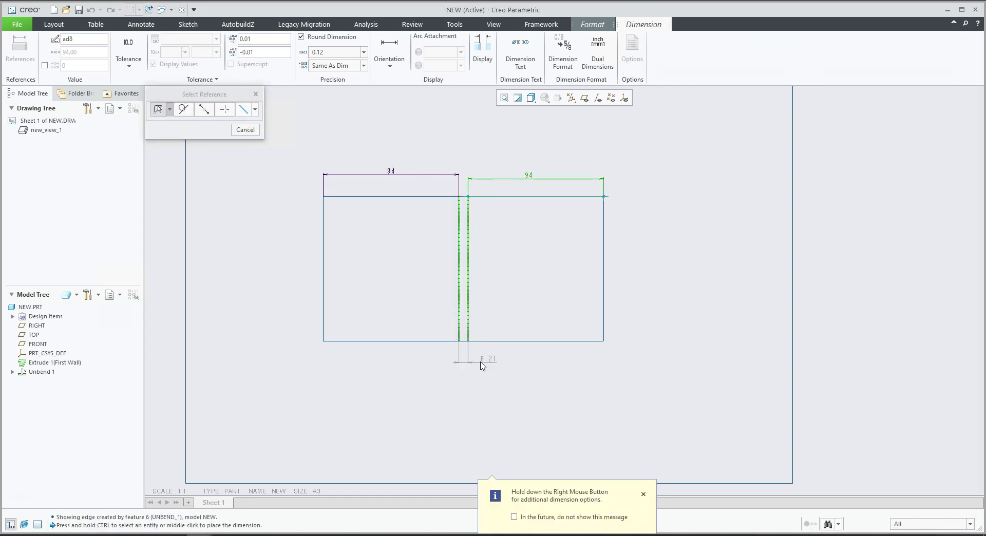
middle_click(481, 363)
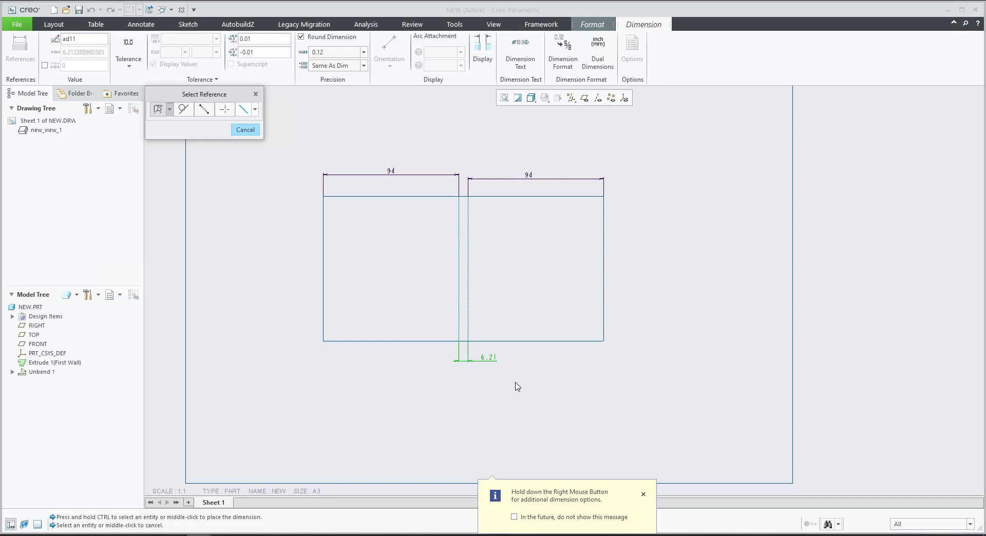
left_click(324, 268)
left_click(603, 290, "ctrl")
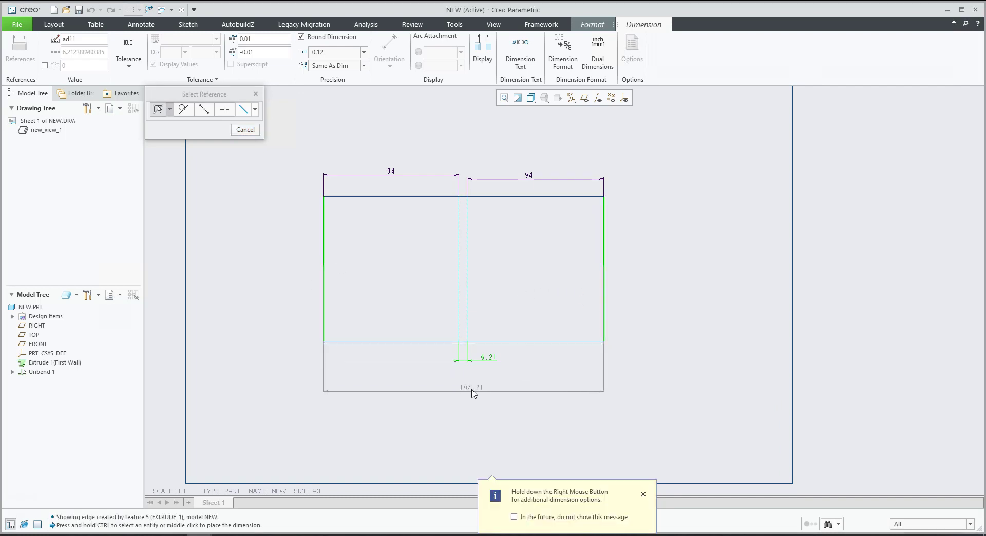
middle_click(477, 404)
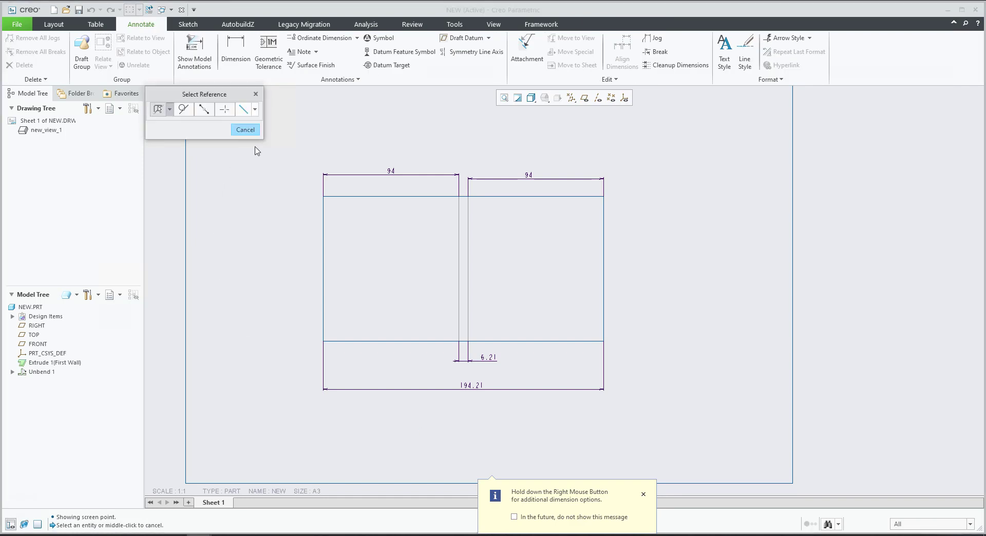
left_click(245, 129)
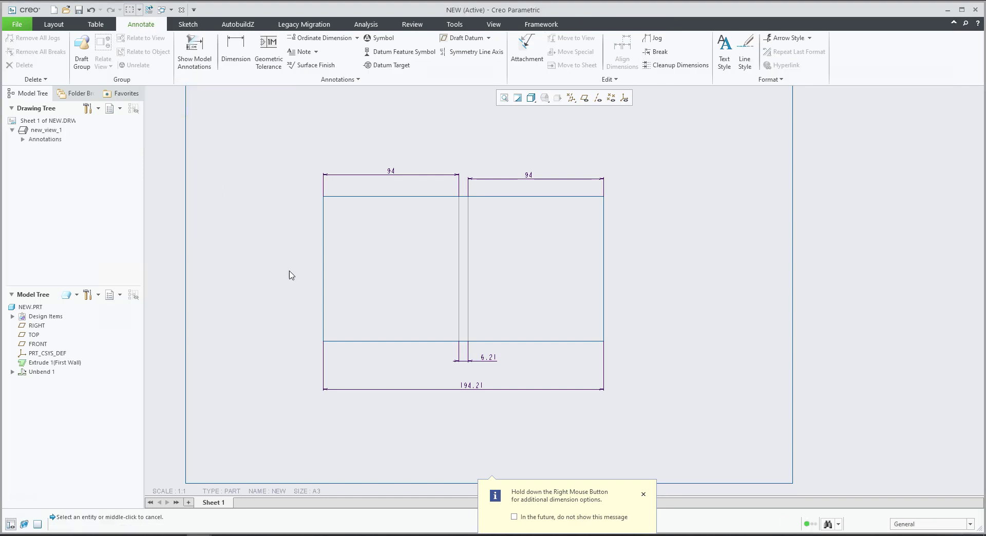
left_click(513, 517)
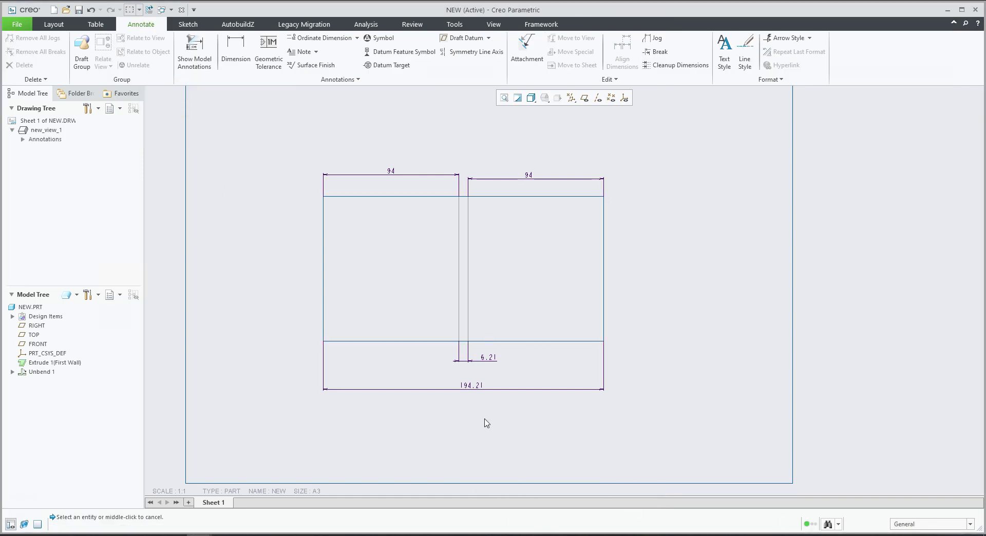
Step: Show the datum axis of the unbend feature in the view as a model annotation
scroll(487, 423, "down", 3)
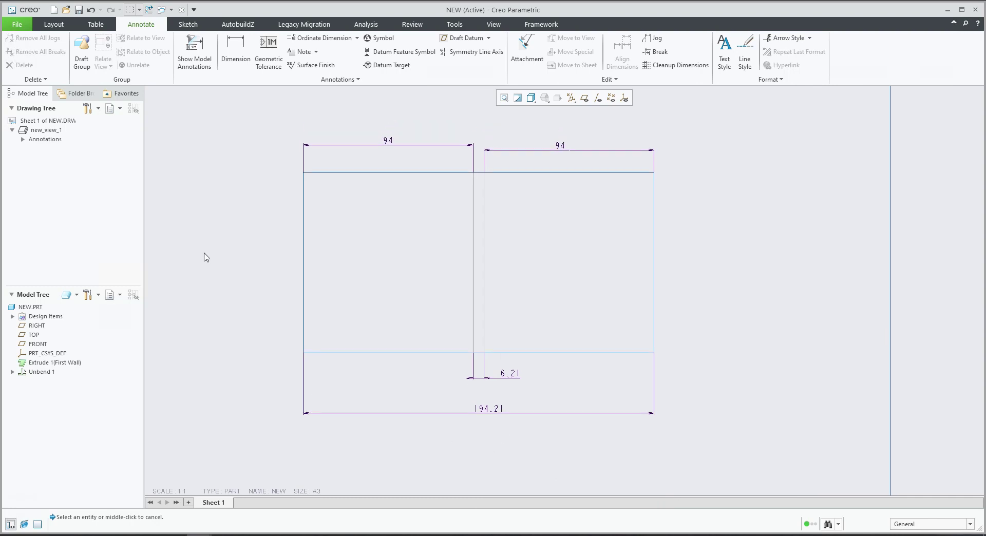
left_click(198, 67)
left_click(944, 117)
left_click(573, 200)
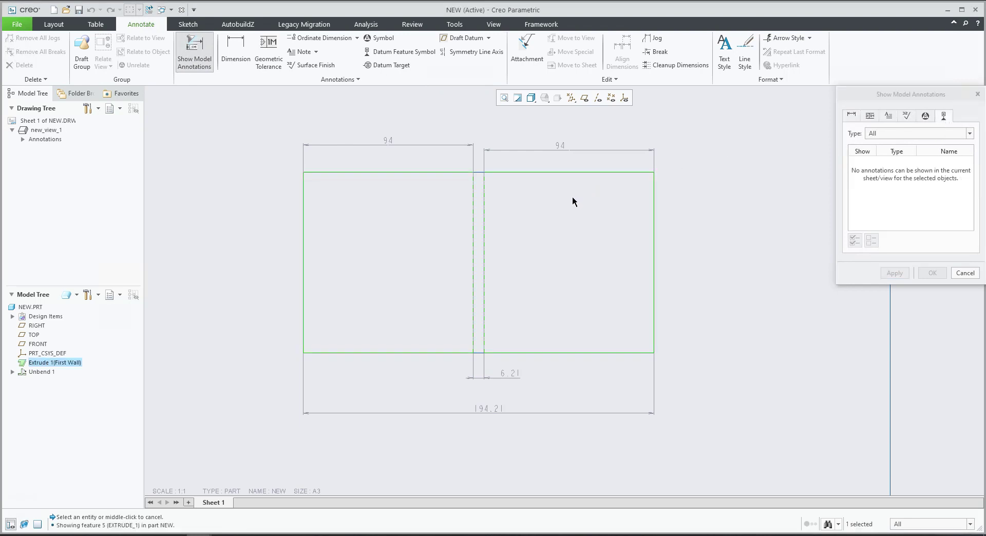
left_click(479, 204)
left_click(855, 240)
left_click(933, 273)
left_click(735, 316)
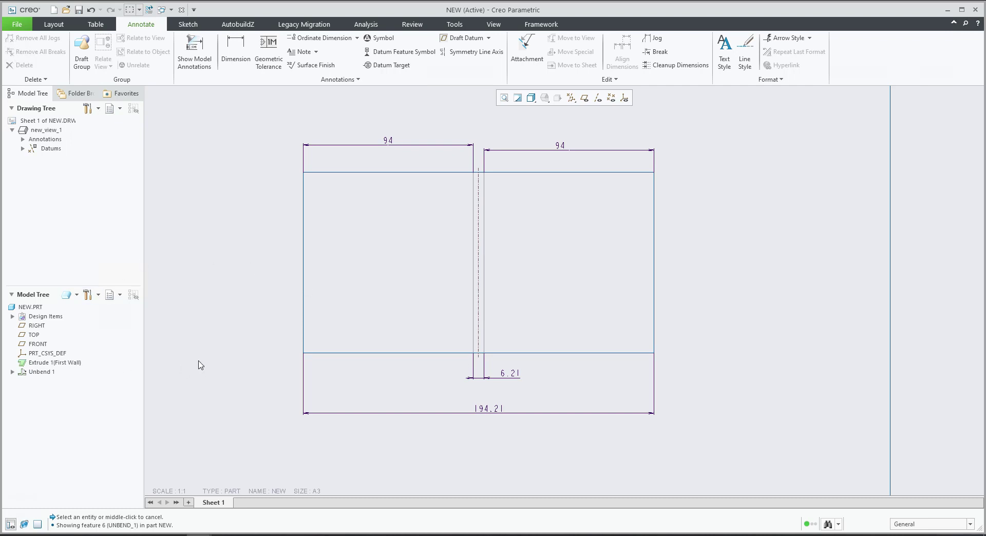
Step: Open the part model from the drawing and examine the unbent strip between the two wall sections
left_click(30, 307)
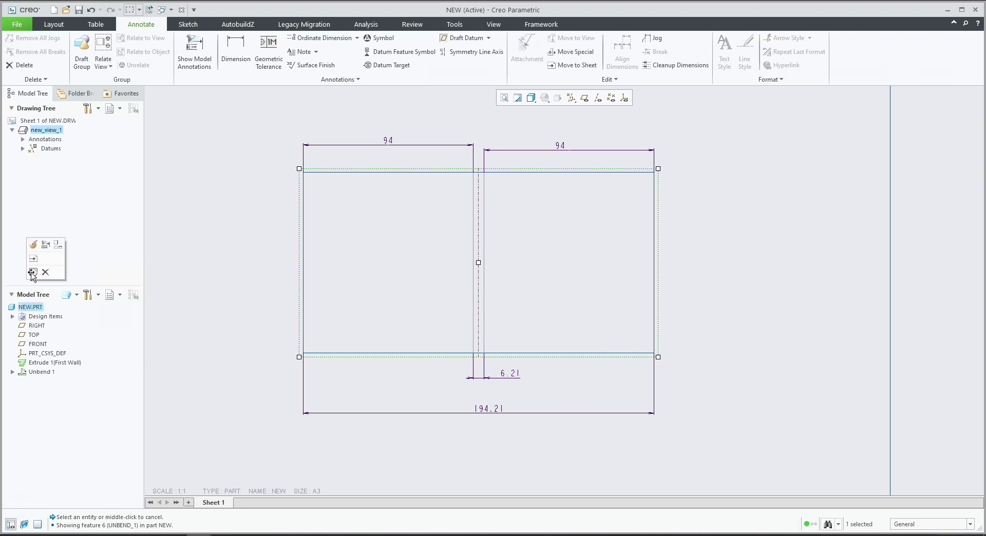
right_click(32, 306)
left_click(47, 311)
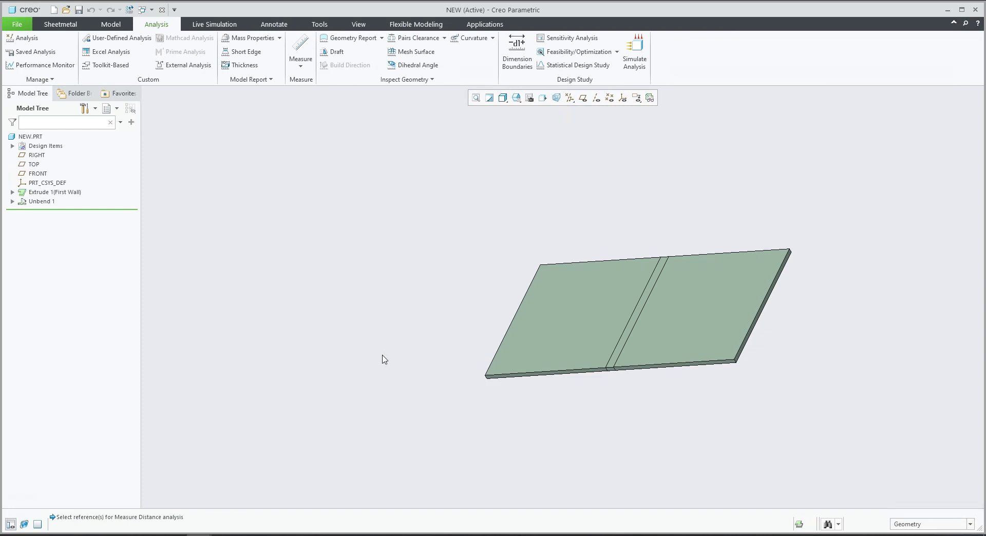
scroll(616, 352, "up", 3)
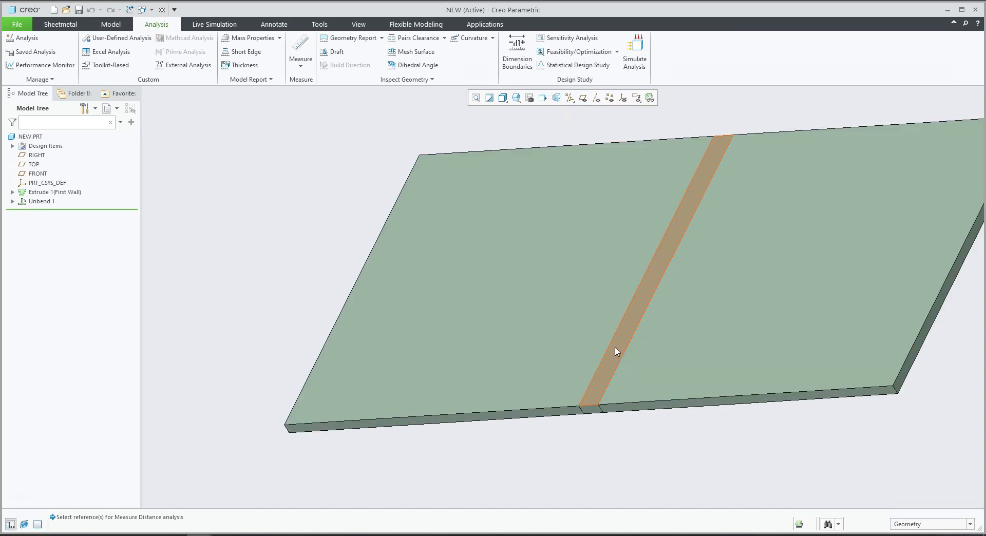
left_click(617, 351)
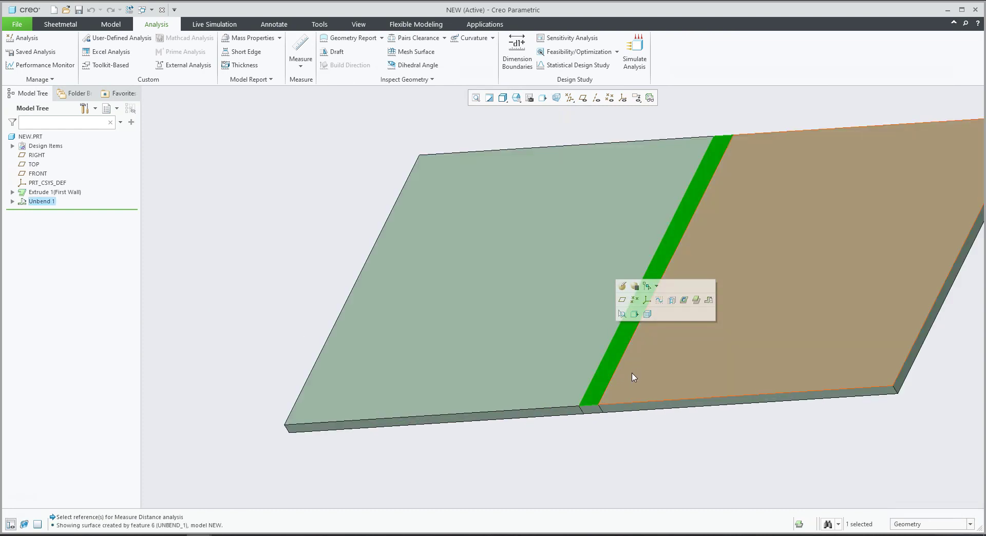
left_click(631, 433)
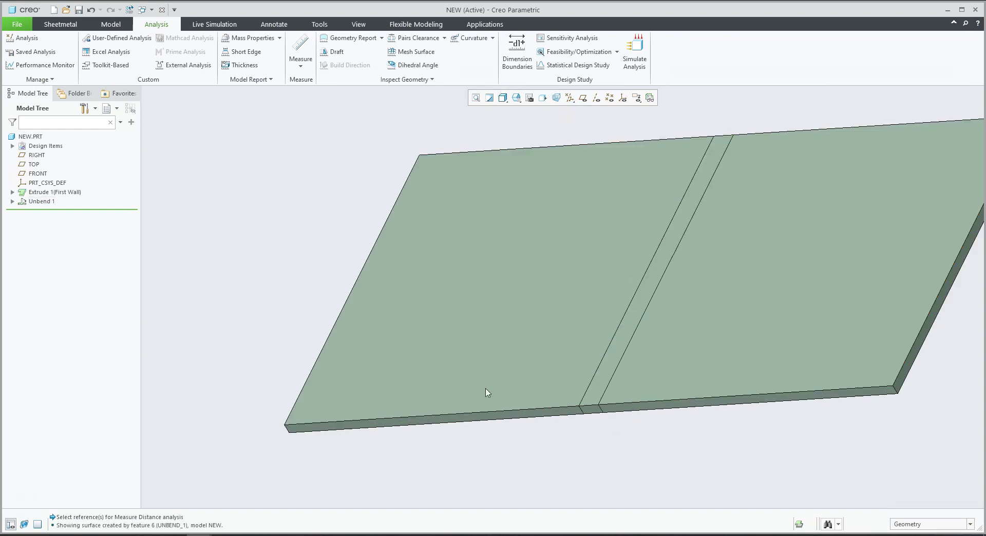
Step: Edit the first wall's dimensions, set the bend's developed length to 8 mm, and regenerate the part
left_click(44, 193)
left_click(44, 135)
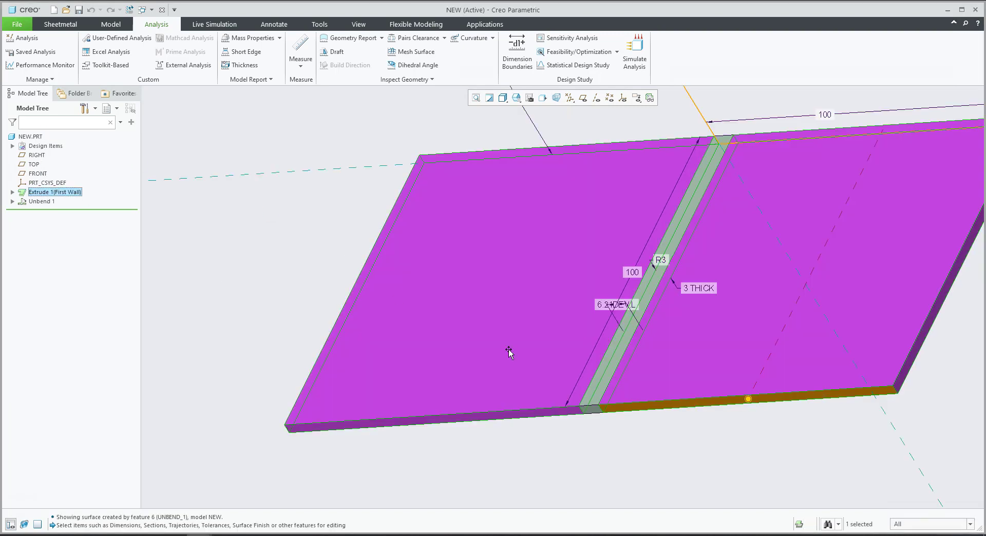
double_click(606, 306)
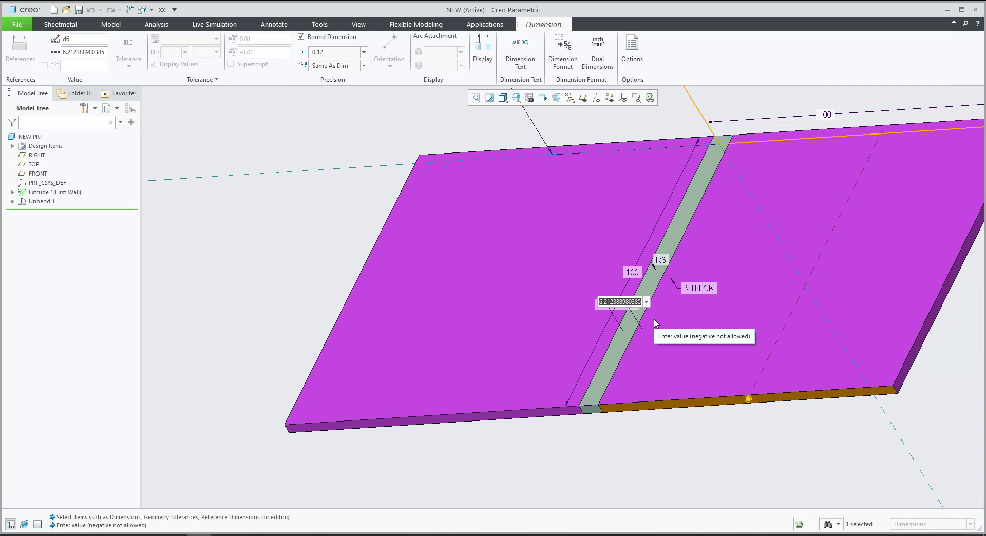
type("8")
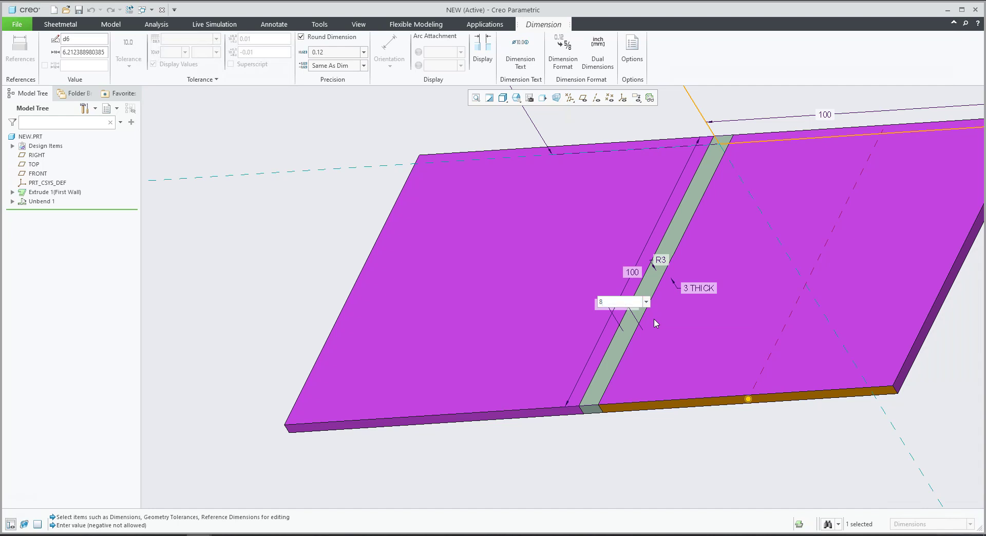
key("Return")
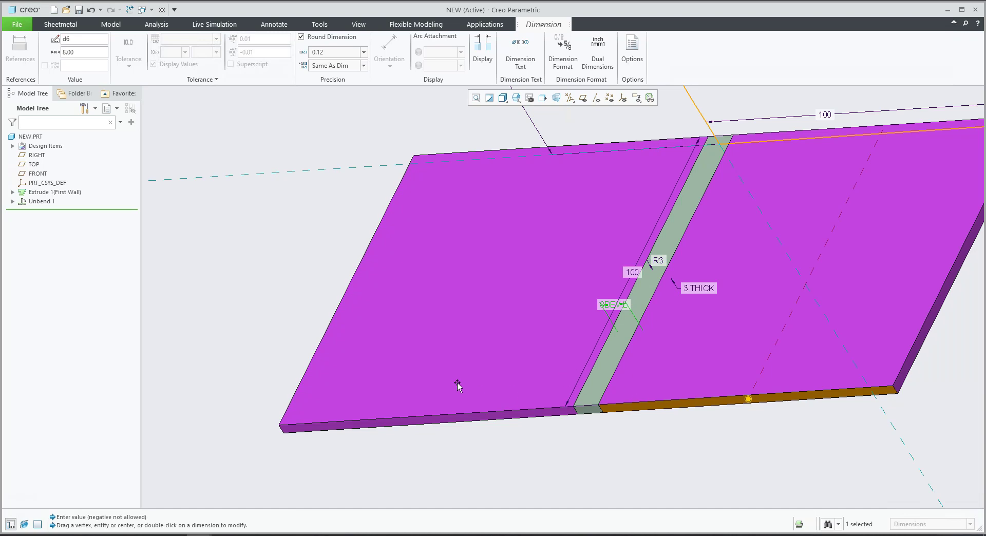
left_click(320, 259)
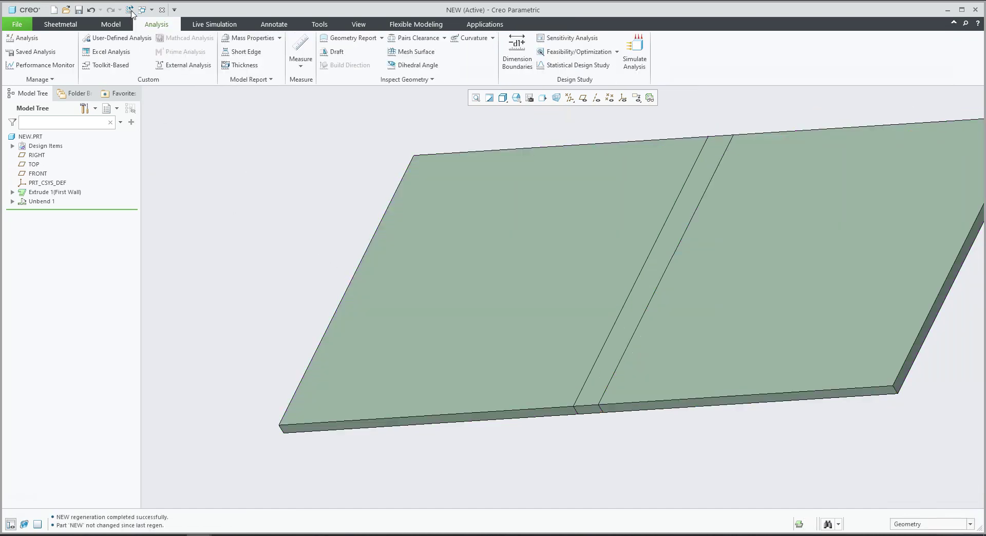
Step: Measure the length of the bend strip's front edge on the flattened part
left_click(301, 61)
left_click(312, 94)
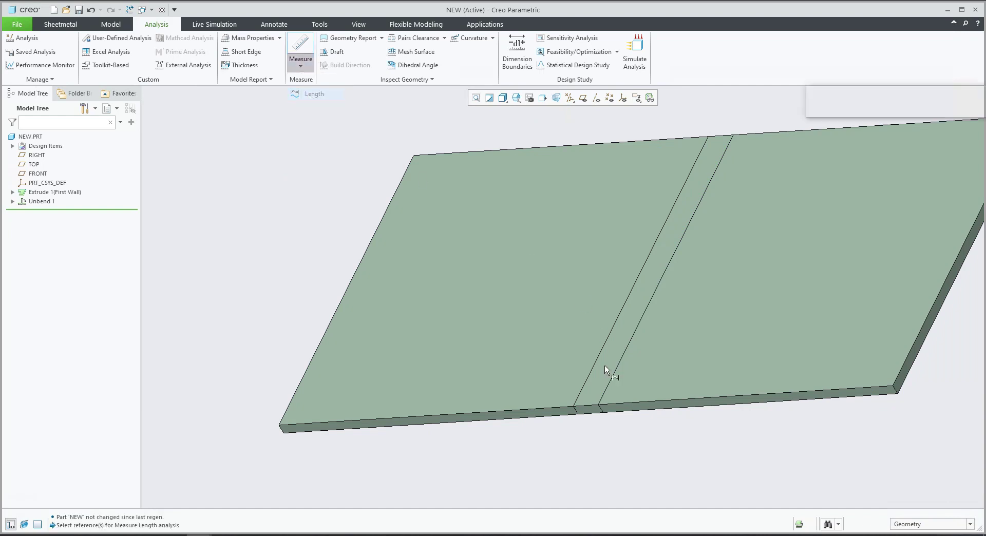
left_click(585, 406)
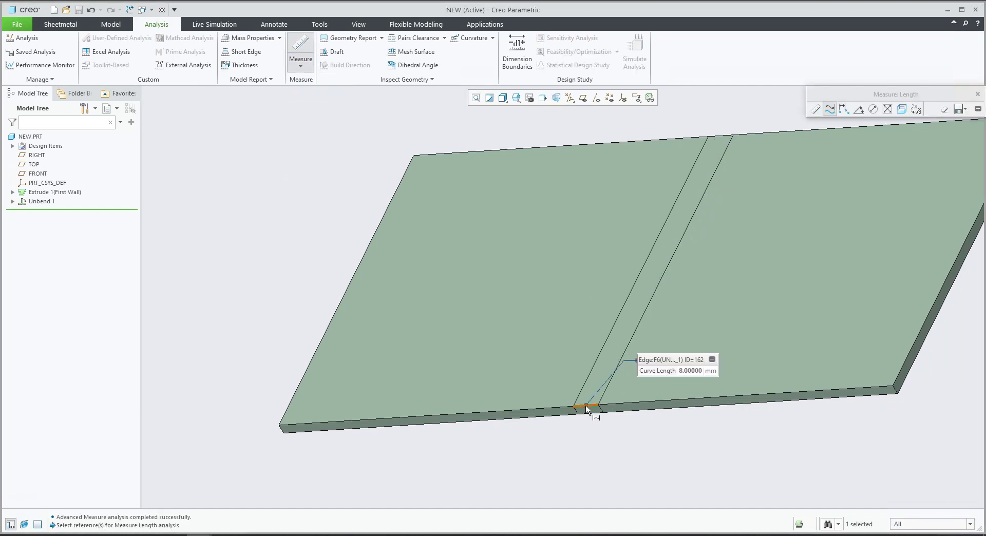
Step: Switch to the drawing and update Sheet 1 with the modified bend length
left_click(147, 12)
left_click(164, 32)
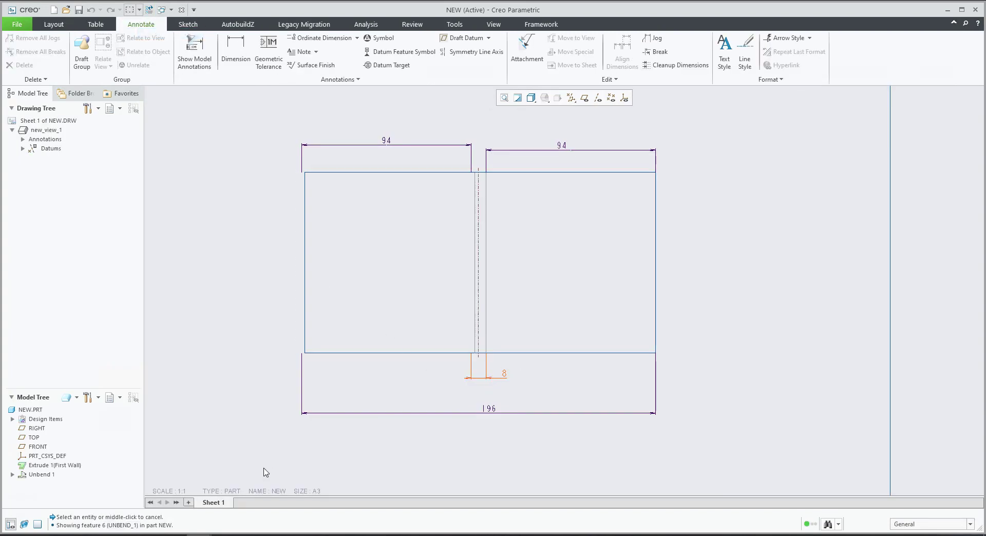
right_click(213, 505)
left_click(237, 452)
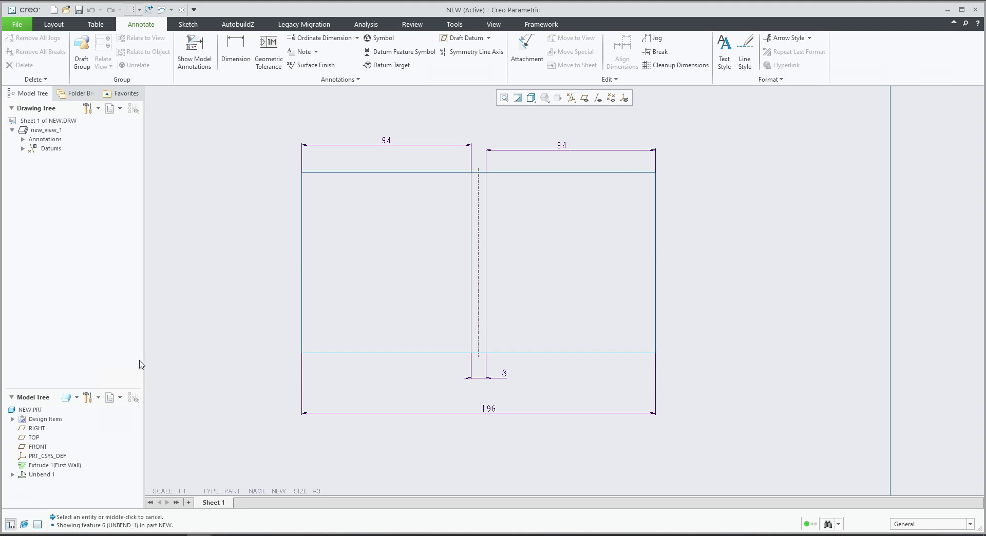
Step: Open the part from the drawing, return the first wall's developed bend length to its driven value, and regenerate
left_click(31, 411)
right_click(32, 413)
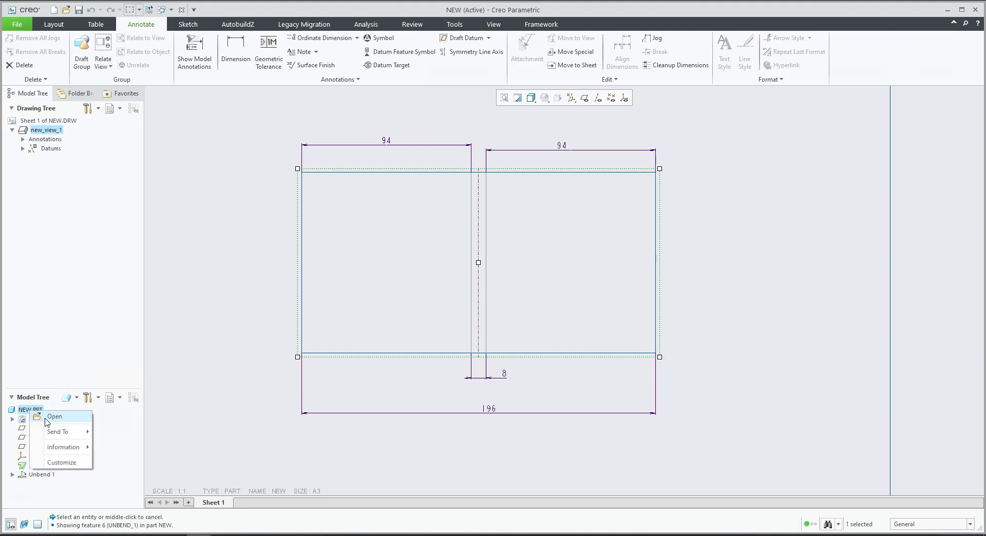
left_click(45, 419)
left_click(53, 194)
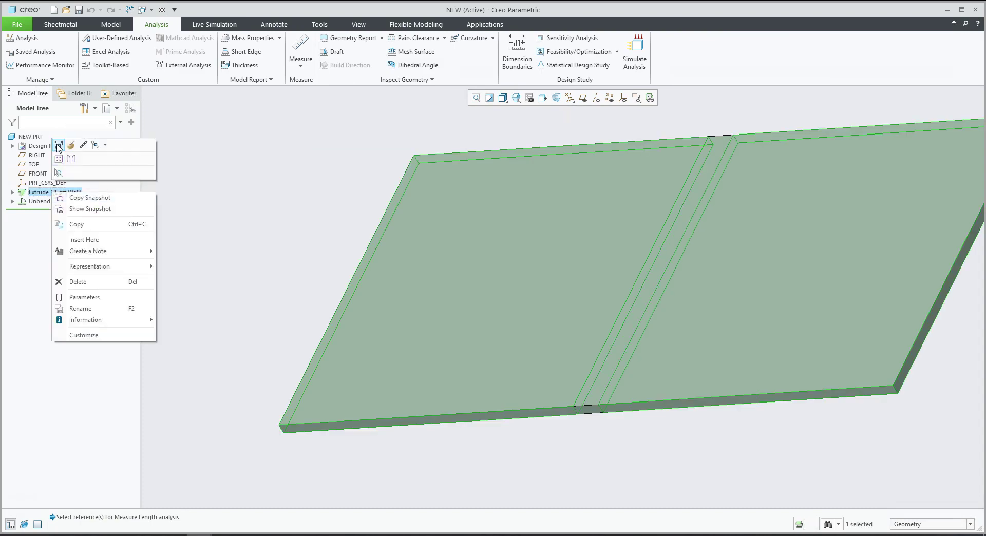
left_click(58, 146)
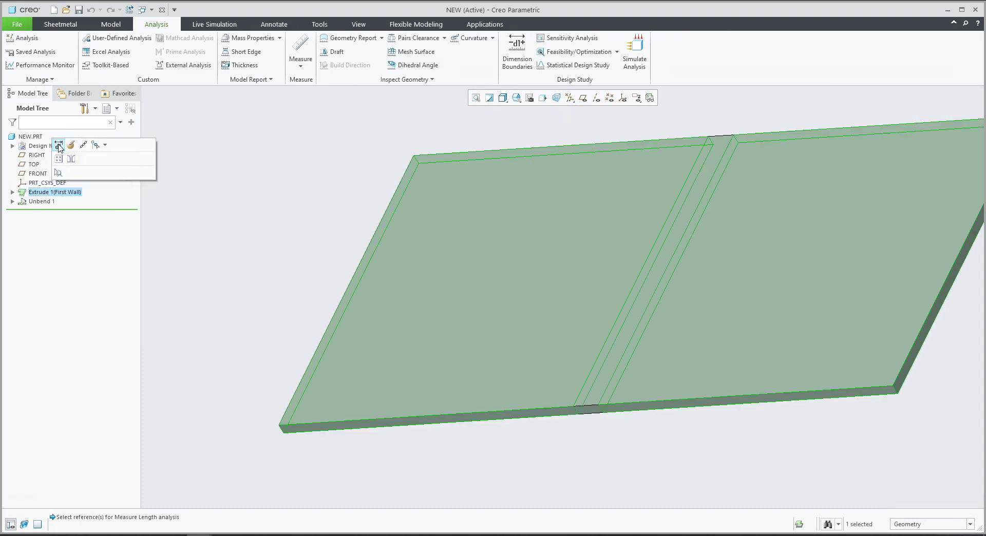
double_click(618, 304)
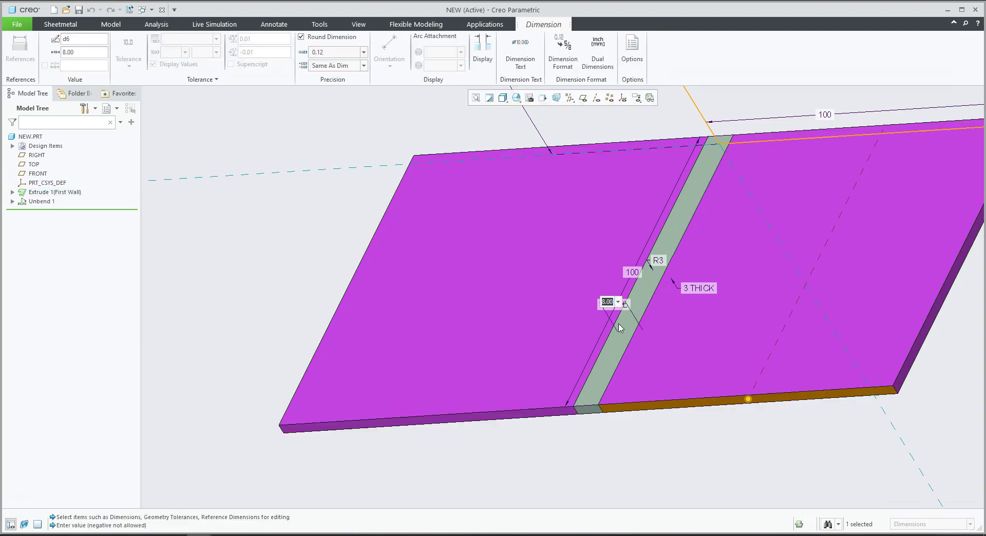
left_click(618, 302)
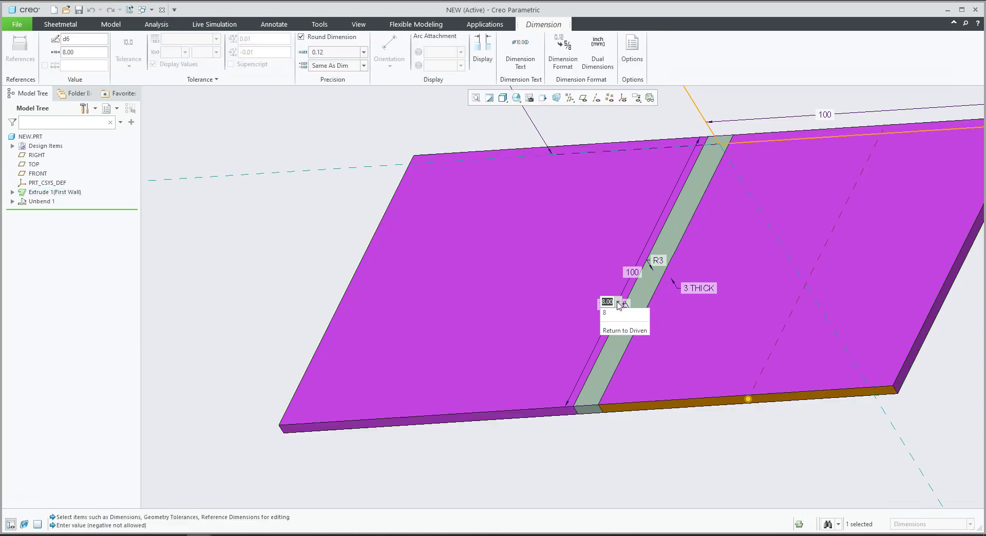
left_click(612, 331)
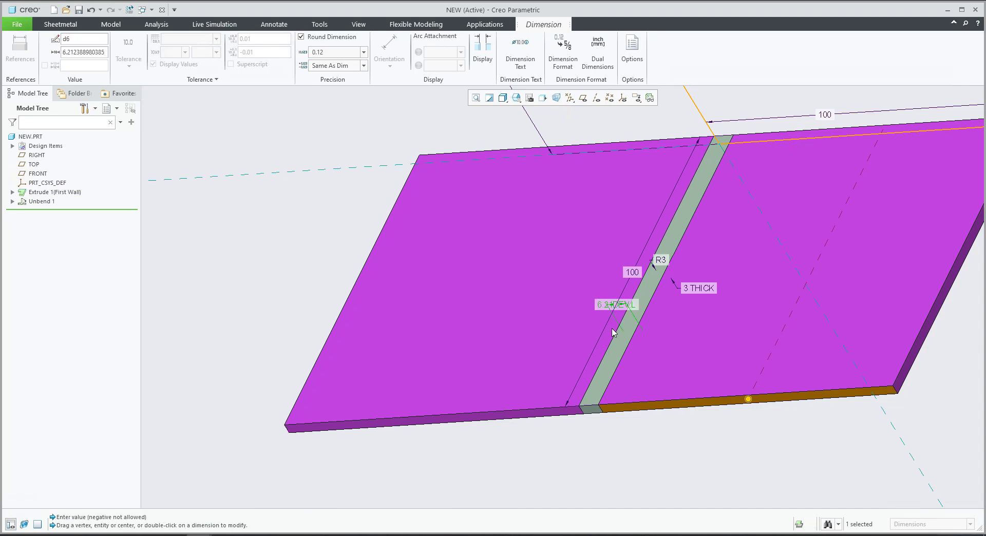
left_click(518, 429)
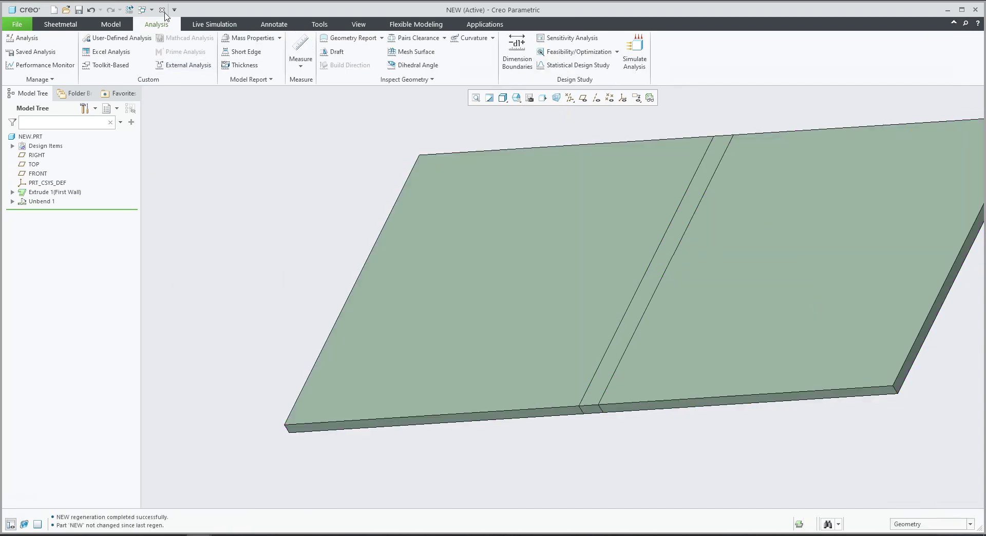
Step: Return to the drawing and update Sheet 1 to match the driven bend length
left_click(163, 12)
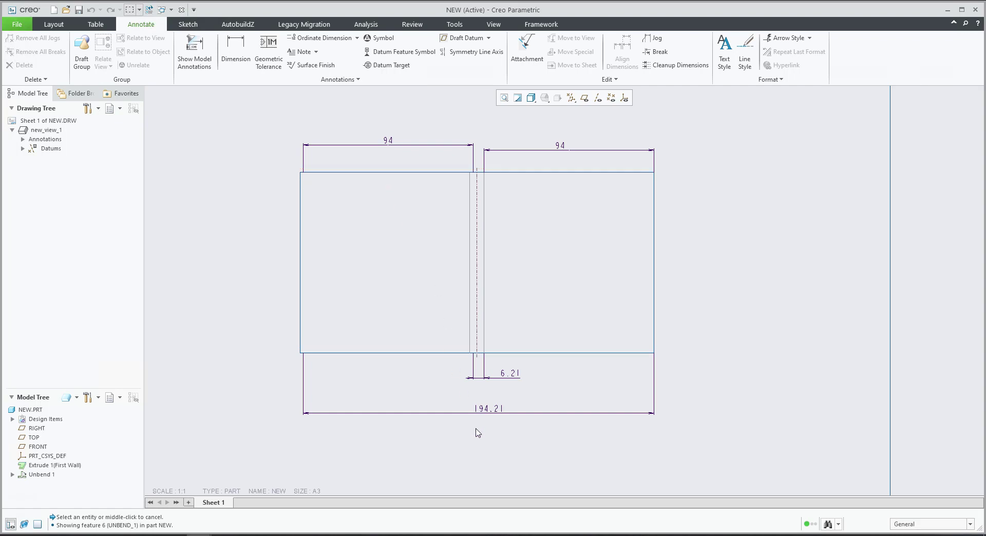
right_click(214, 504)
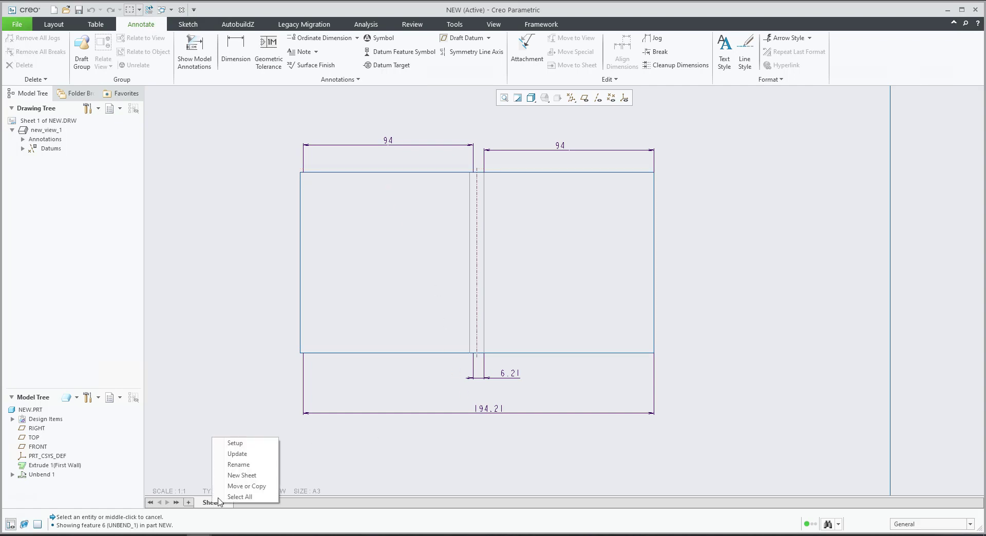
left_click(232, 454)
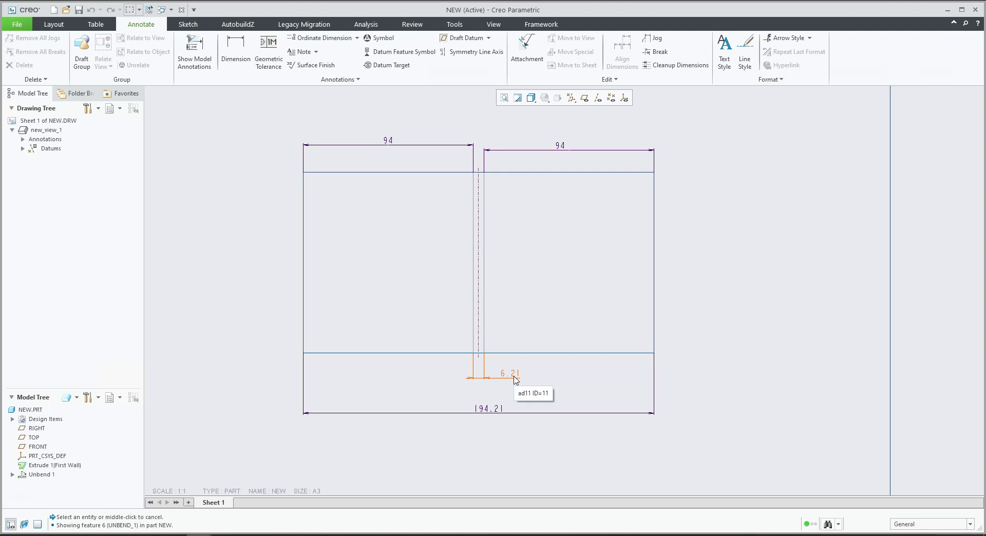
Step: Override the bend strip's width dimension with the text "8.00 DEV" using the @O code in place of @D
left_click(516, 379)
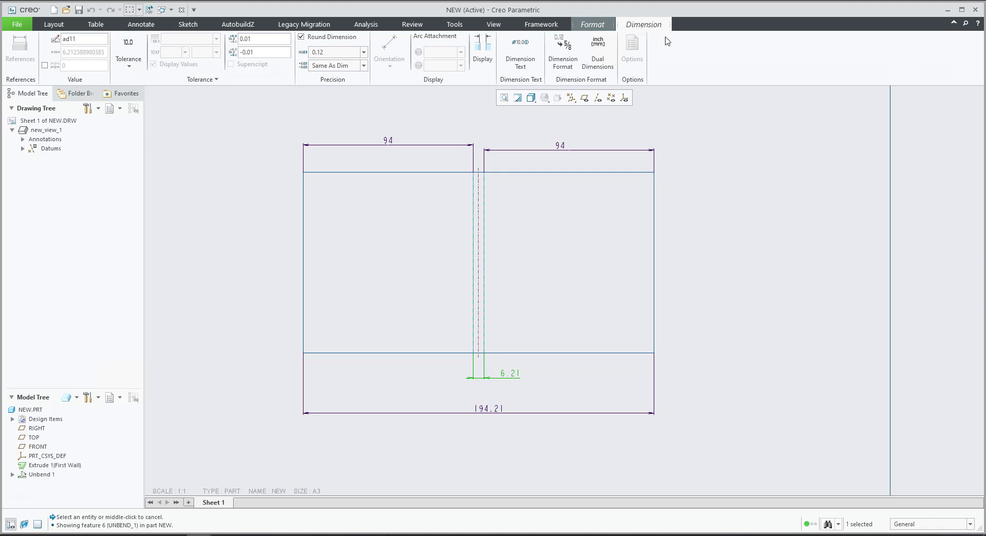
left_click(522, 60)
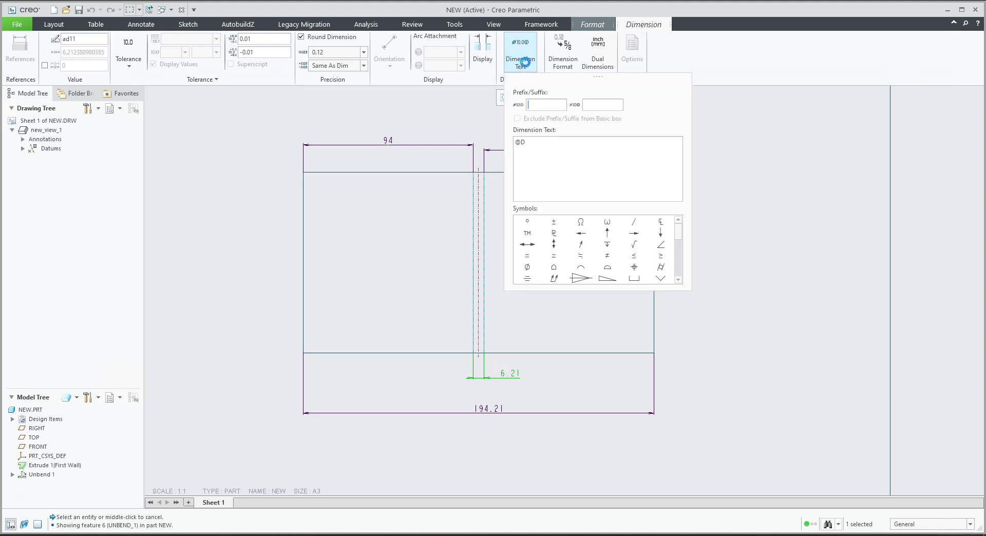
double_click(518, 142)
left_click(528, 142)
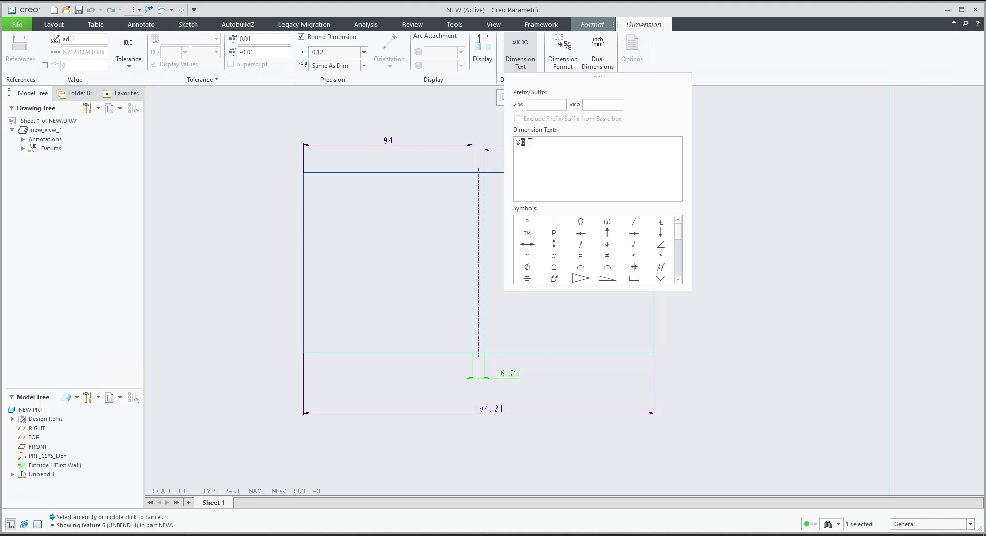
type("O")
type("8.00")
type("DEV")
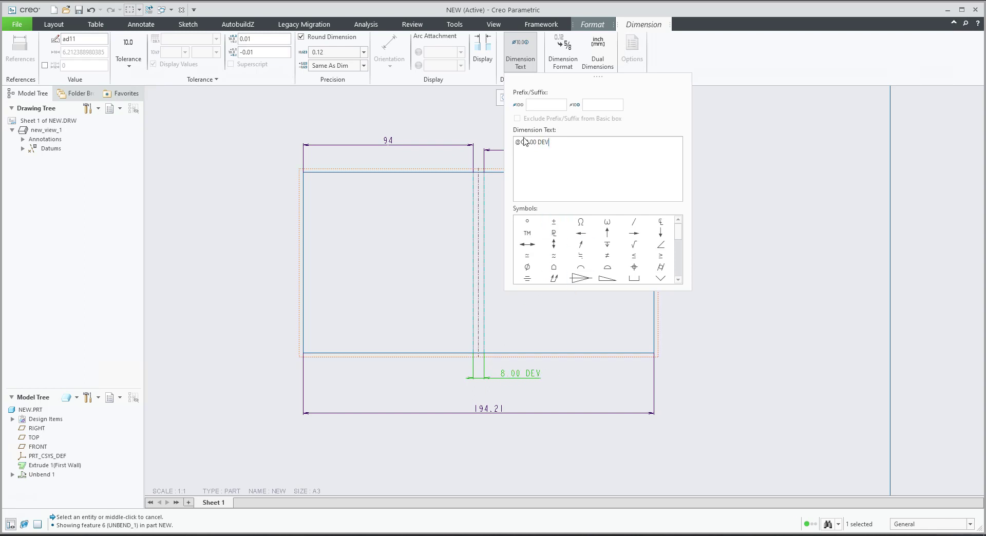
left_click_drag(521, 142, 525, 142)
left_click(561, 144, "shift")
left_click(749, 280)
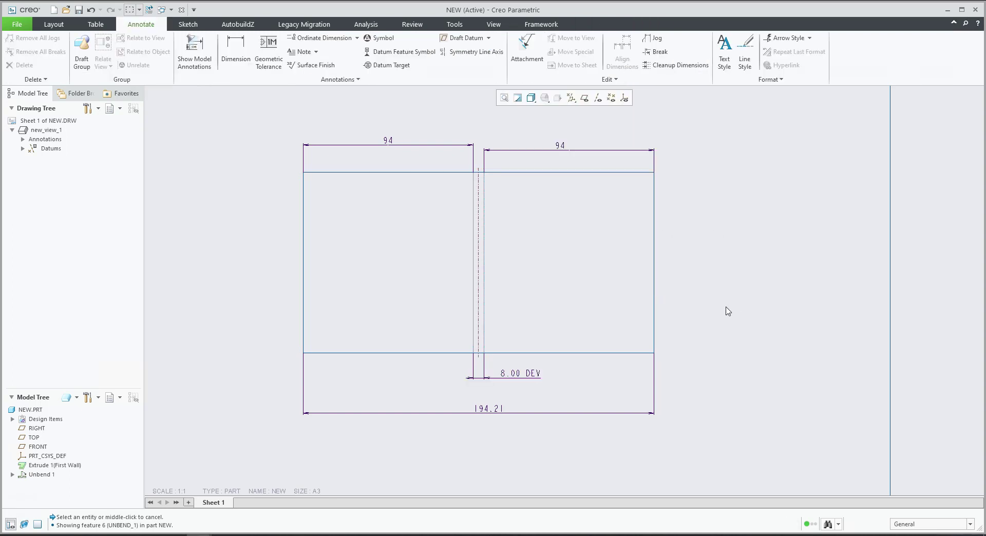
Step: Override the right wall section's 94 dimension with the word "TEXT" using @O
left_click(562, 148)
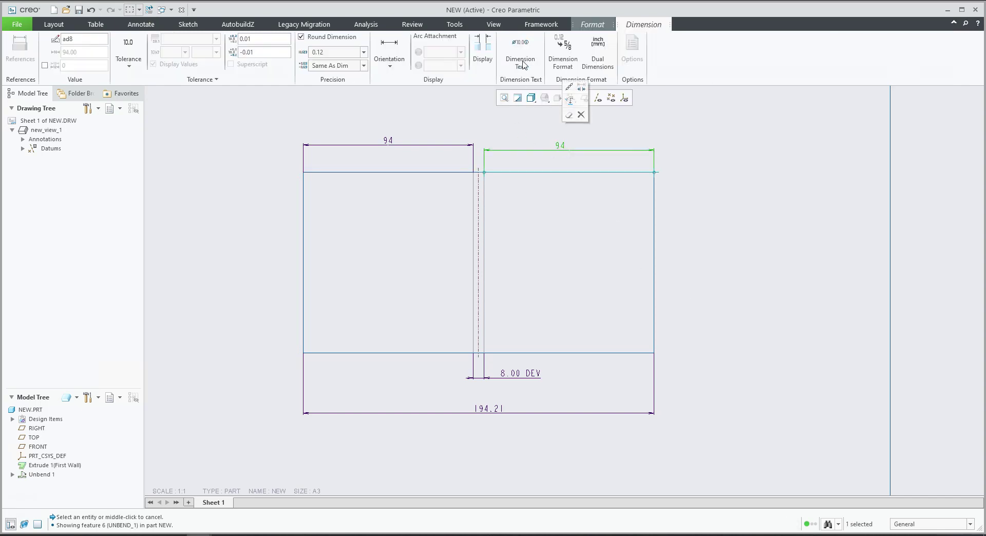
left_click(528, 59)
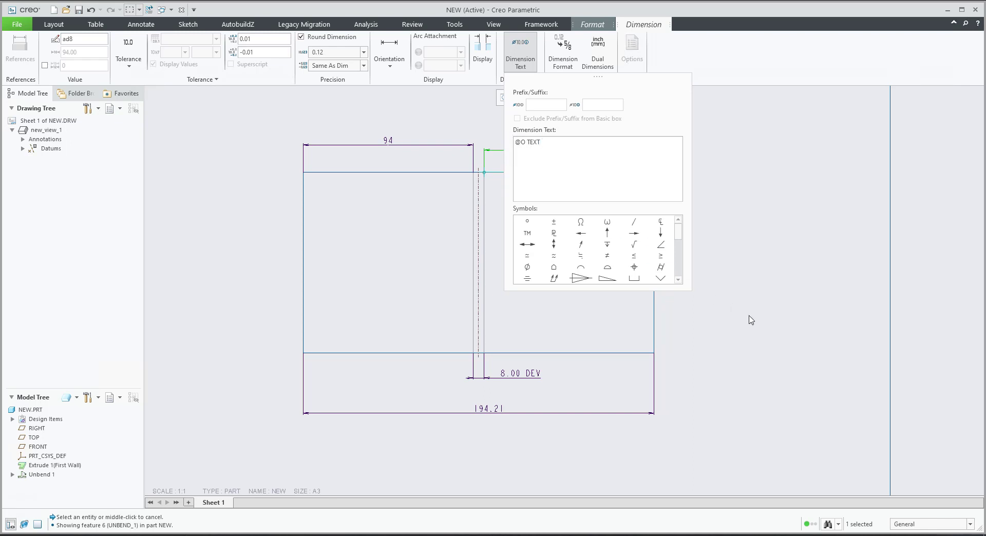
left_click(753, 319)
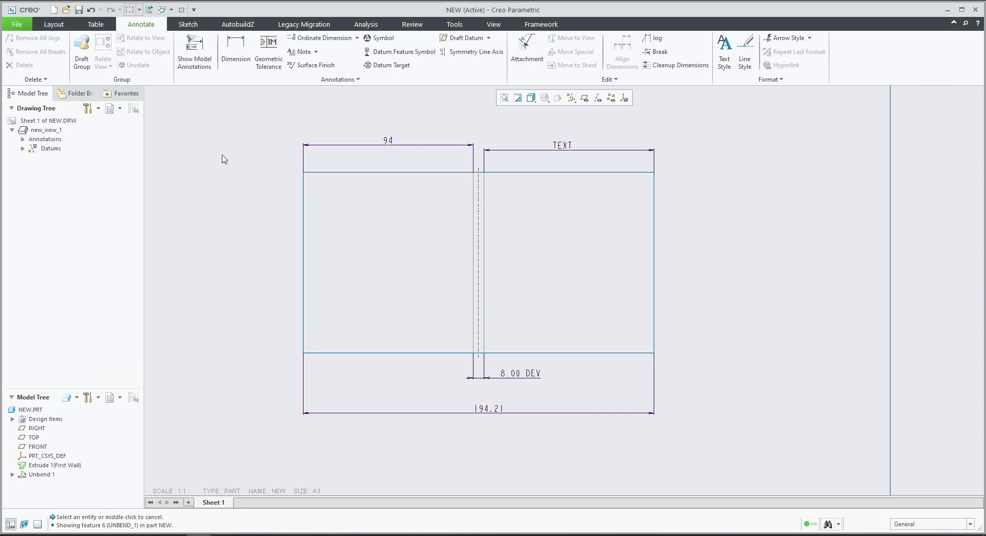
Step: Dimension the flat pattern's right vertical edge, placing the dimension to the right of the view
left_click(233, 54)
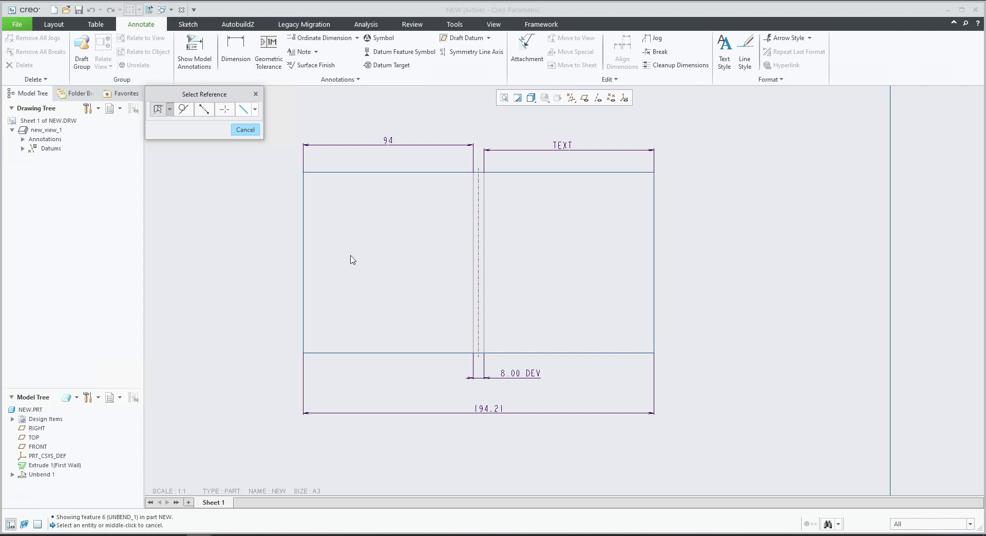
left_click(656, 259)
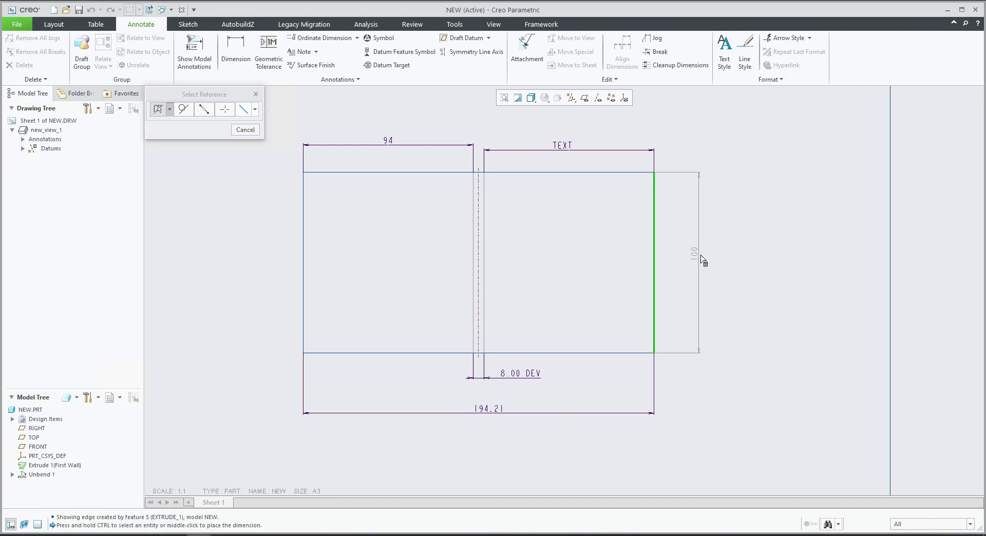
middle_click(699, 259)
middle_click(765, 288)
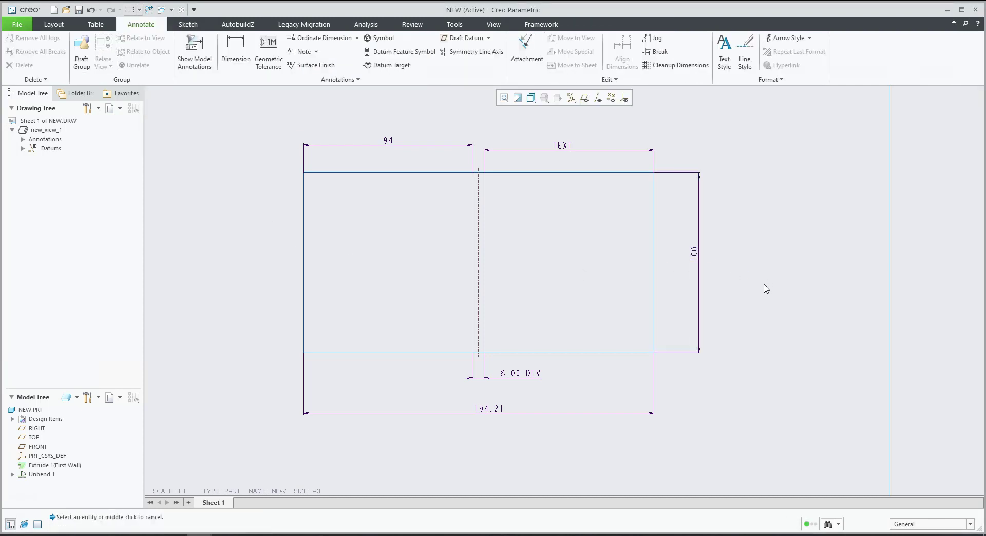
Step: Rename the vertical edge dimension WIDTH and display that name instead of its value by changing the dimension text to @S
left_click(696, 261)
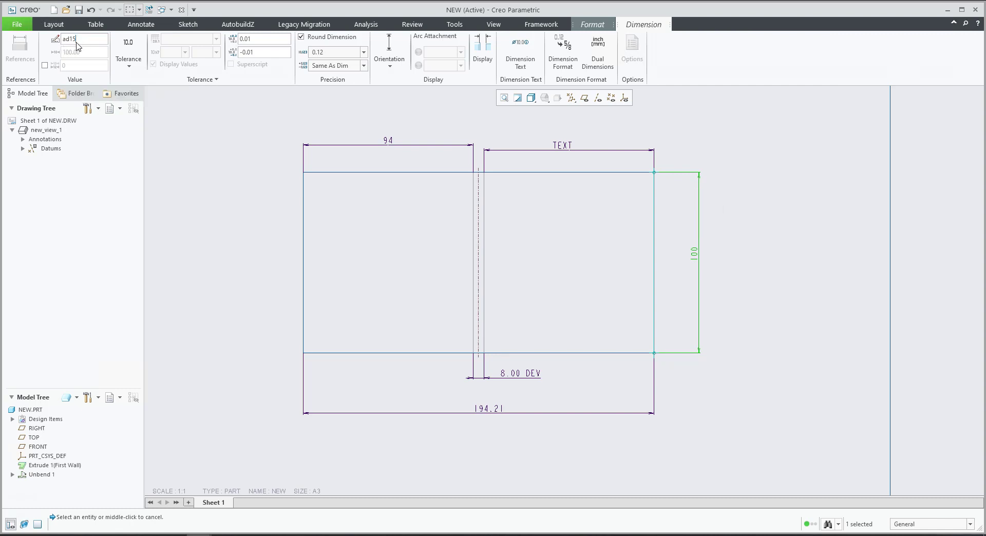
left_click_drag(82, 41, 40, 42)
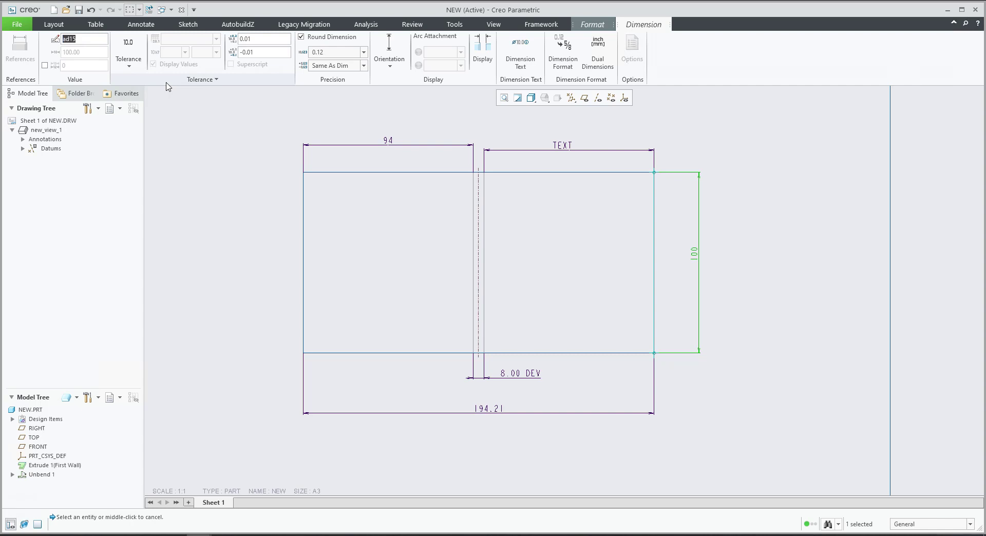
type("WIDTH")
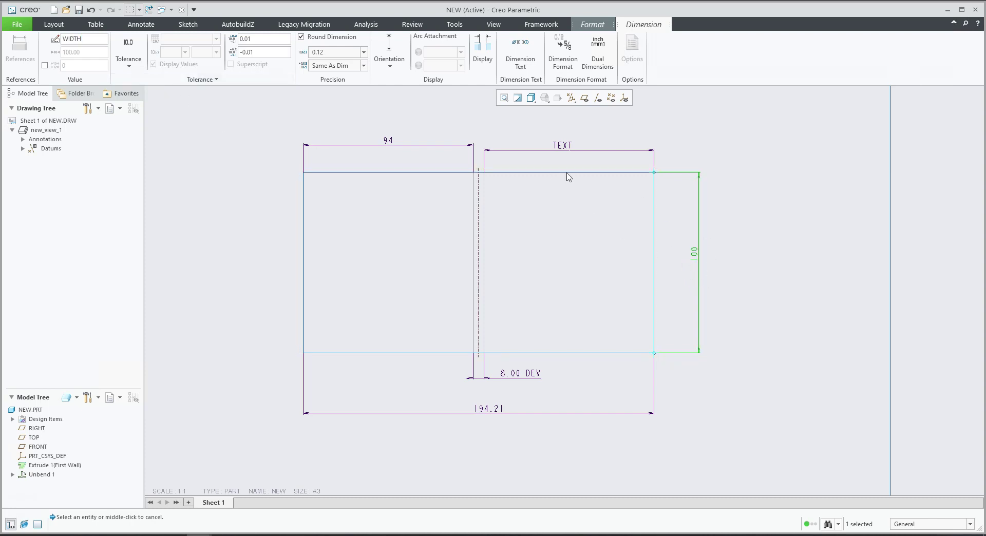
left_click(527, 63)
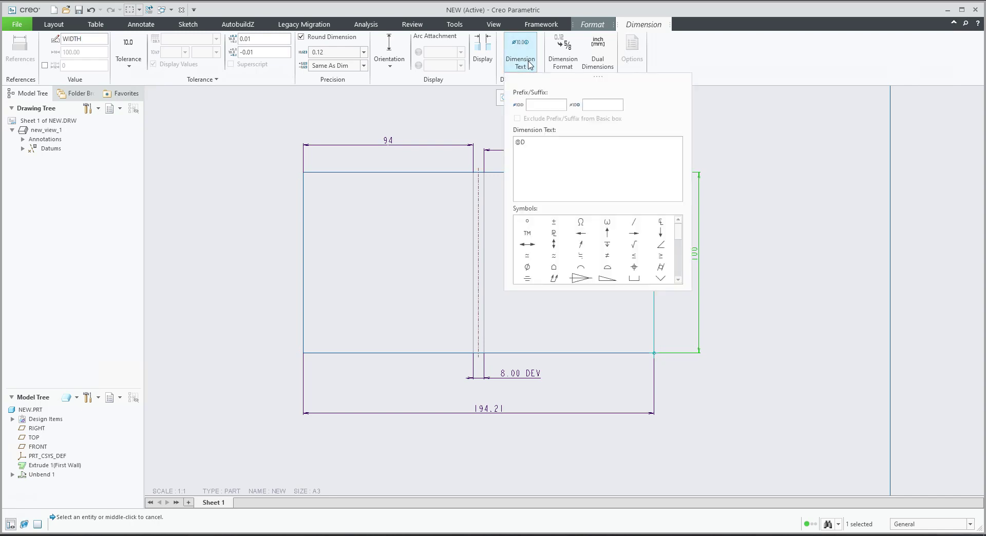
left_click(533, 143)
key("BackSpace")
type("S")
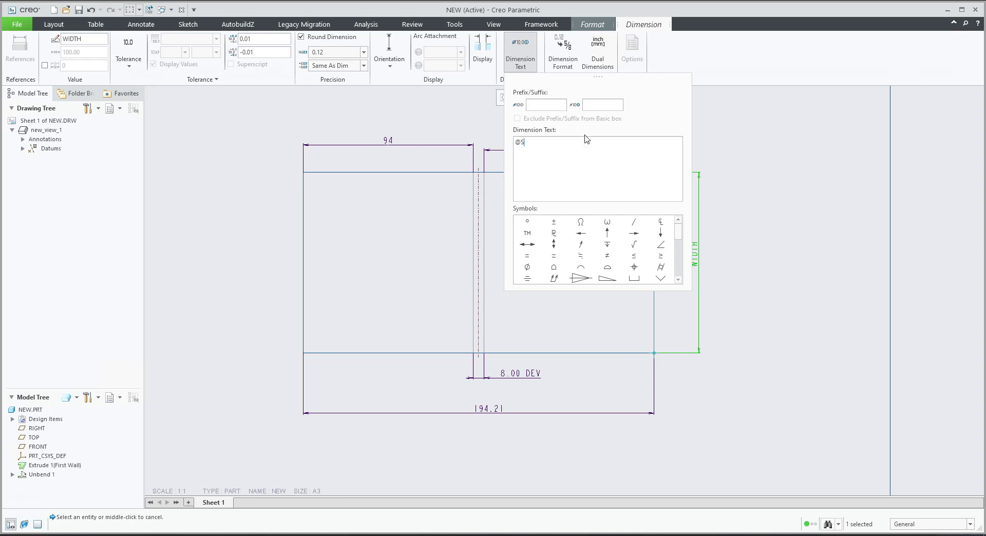
Step: Finish the right vertical edge dimension by applying its @S dimension text
left_click(770, 202)
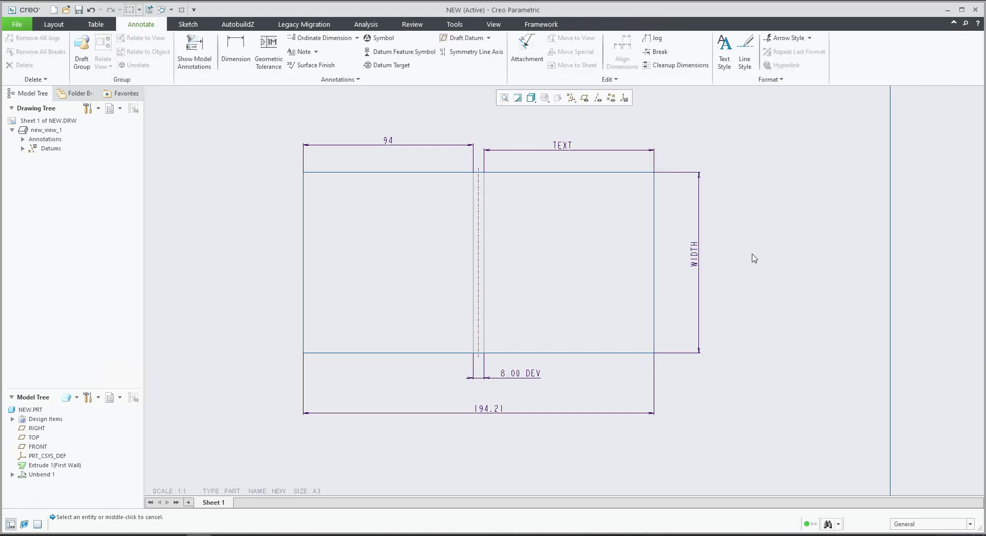
scroll(750, 256, "down", 1)
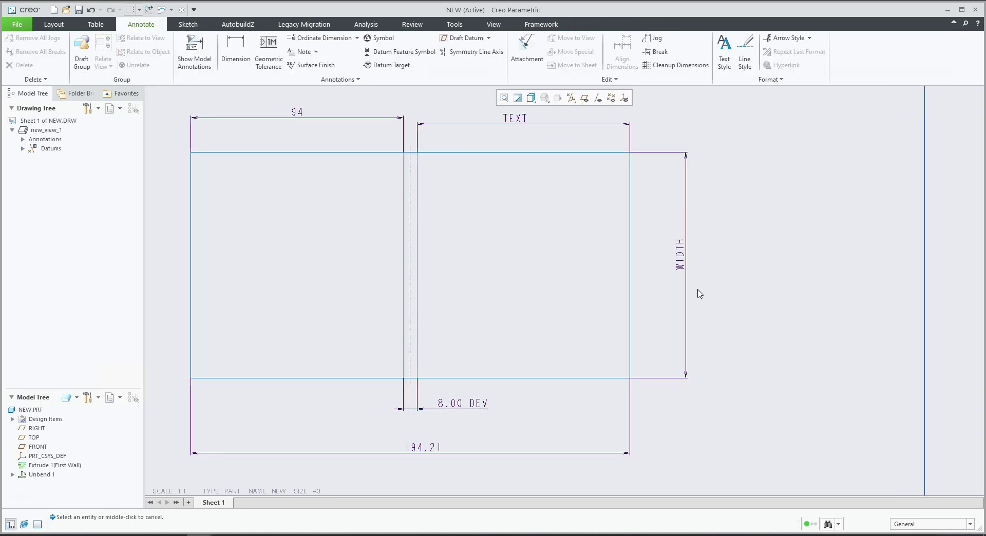
scroll(724, 294, "up", 1)
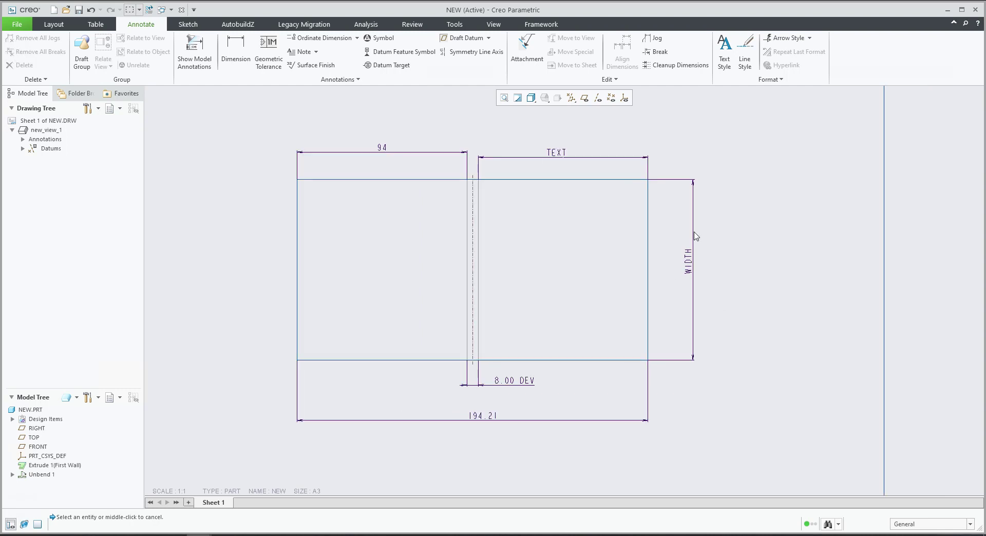
Step: Examine the name assigned to the right vertical edge dimension, leaving it as is
left_click(687, 270)
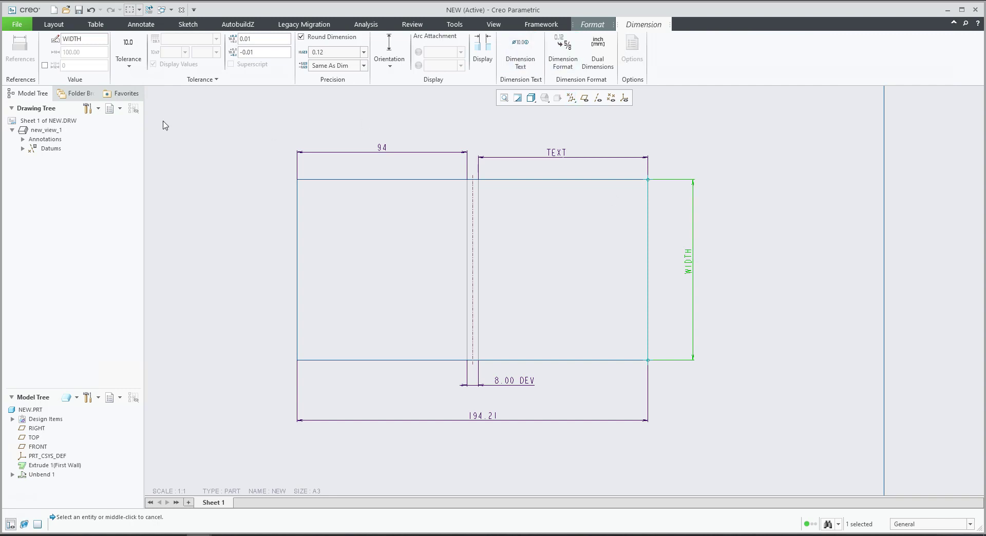
left_click_drag(87, 41, 63, 41)
left_click(222, 203)
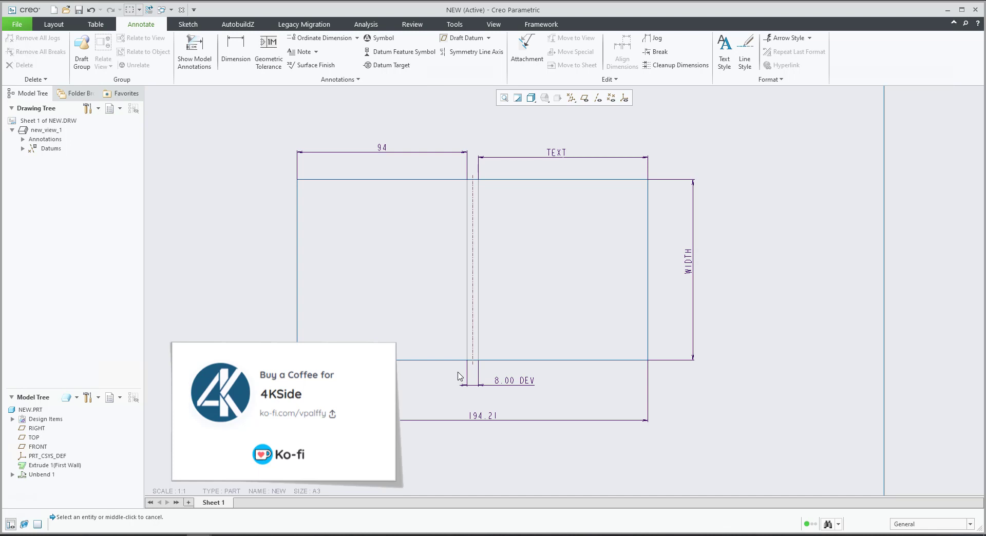
Step: Examine the override code in the dimension text of the right wall section's TEXT dimension
left_click(555, 159)
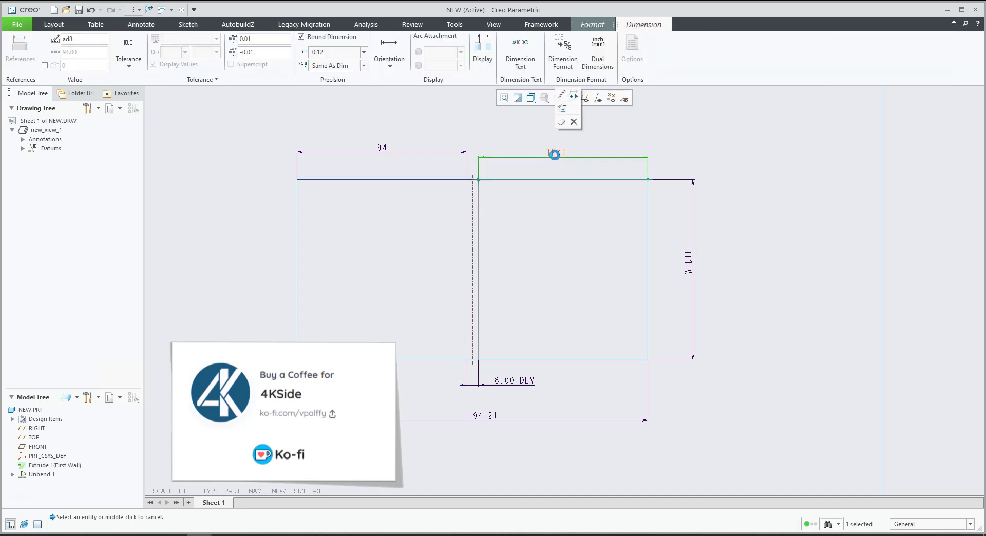
left_click(522, 55)
double_click(524, 143)
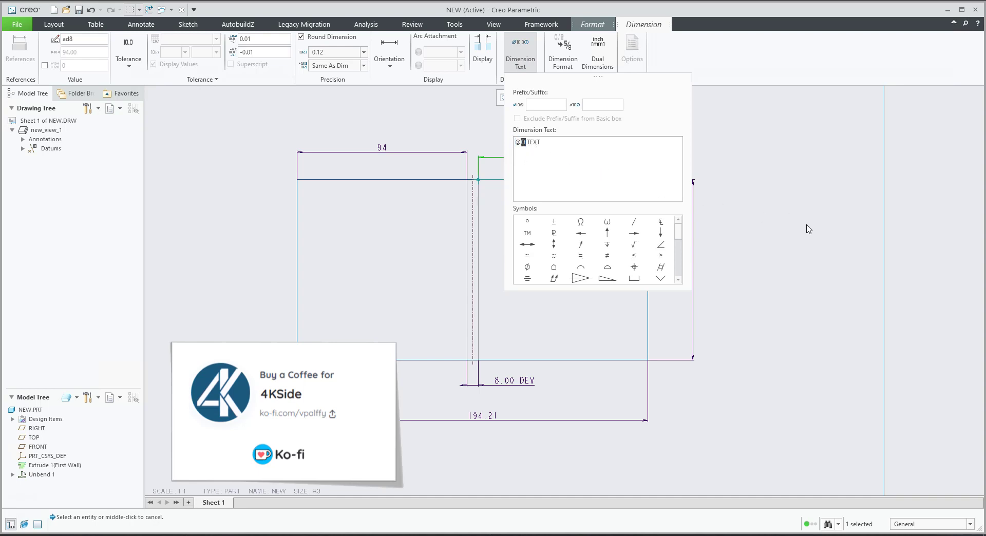
left_click(797, 245)
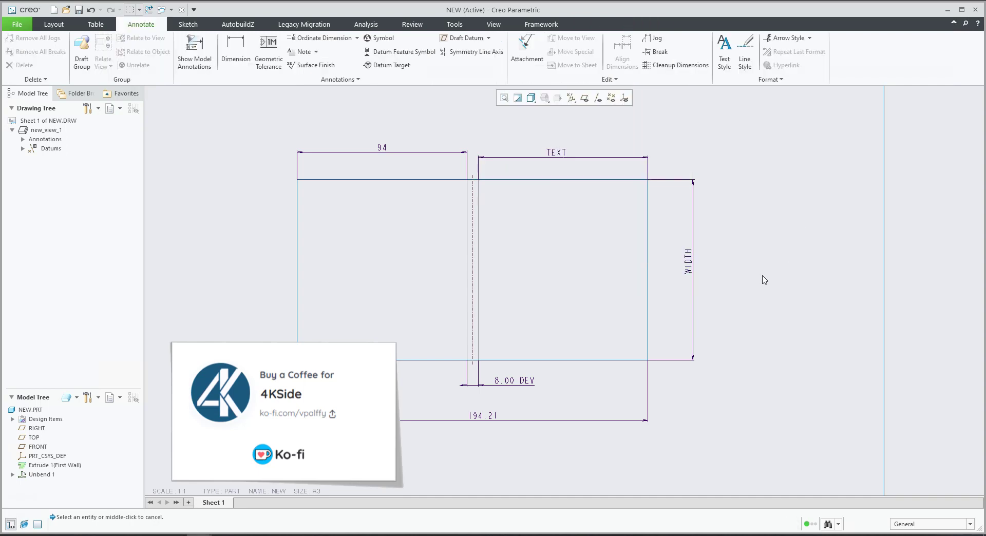